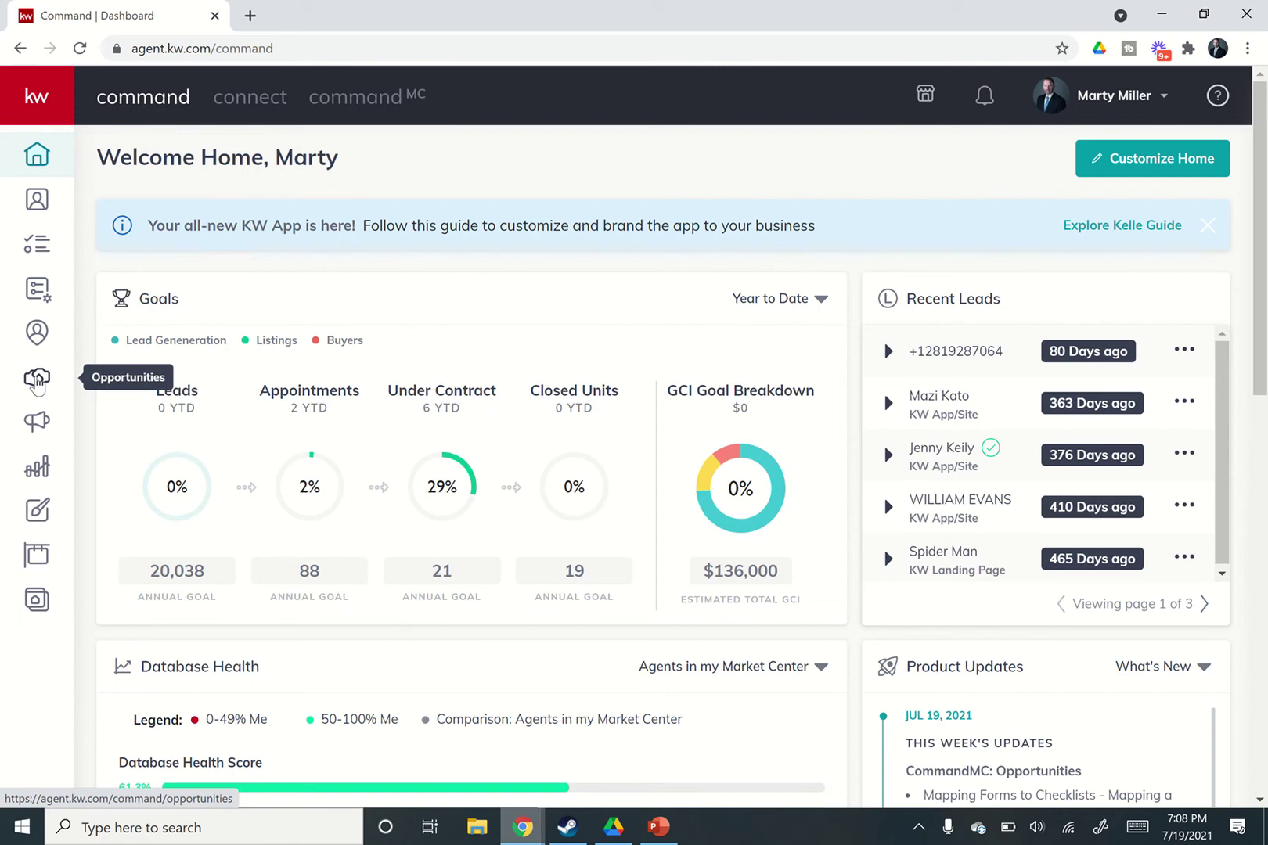
Go from Opportunities to the Active listings board, select the listing, and view its Offers & Commissions timeline.
{"action": "left_click", "coordinate": [37, 380]}
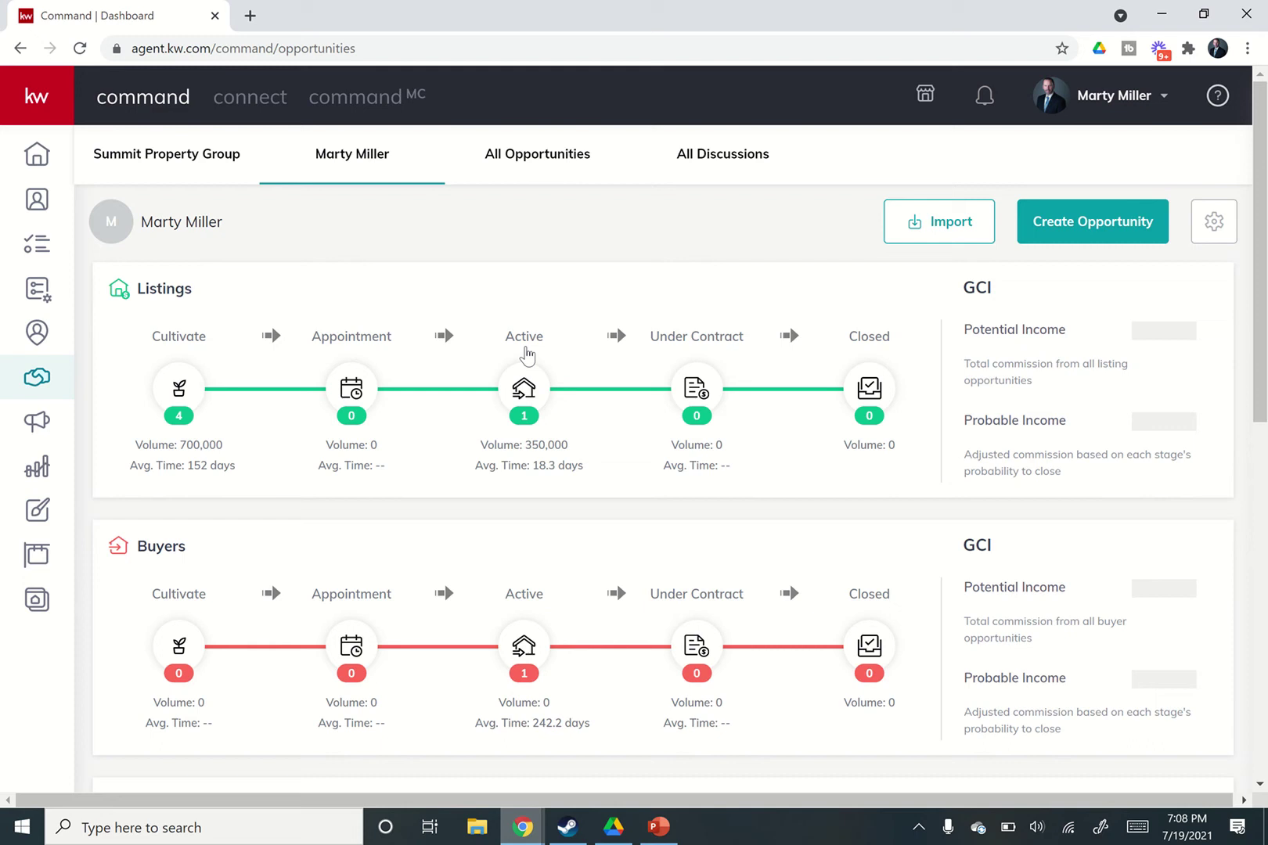
{"action": "left_click", "coordinate": [523, 392]}
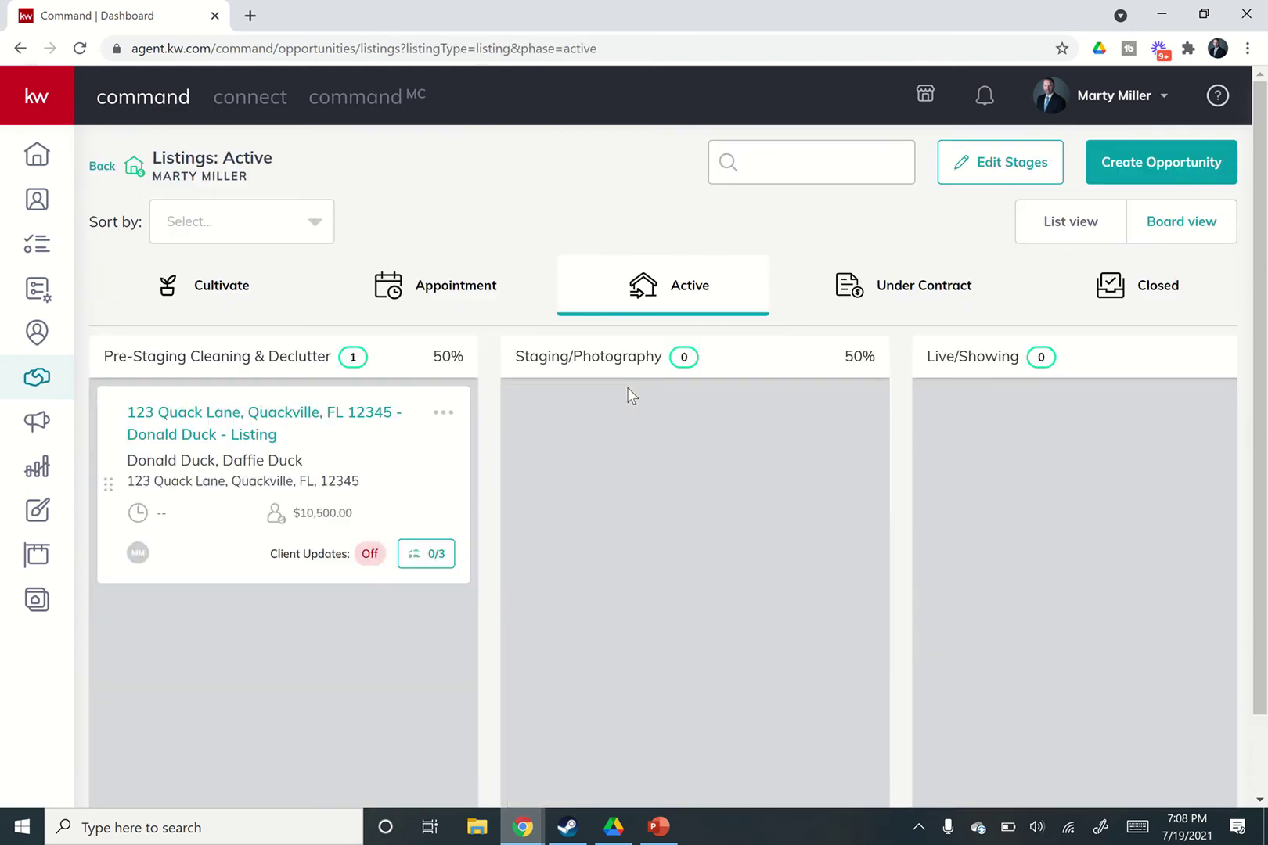
{"action": "left_click", "coordinate": [269, 429]}
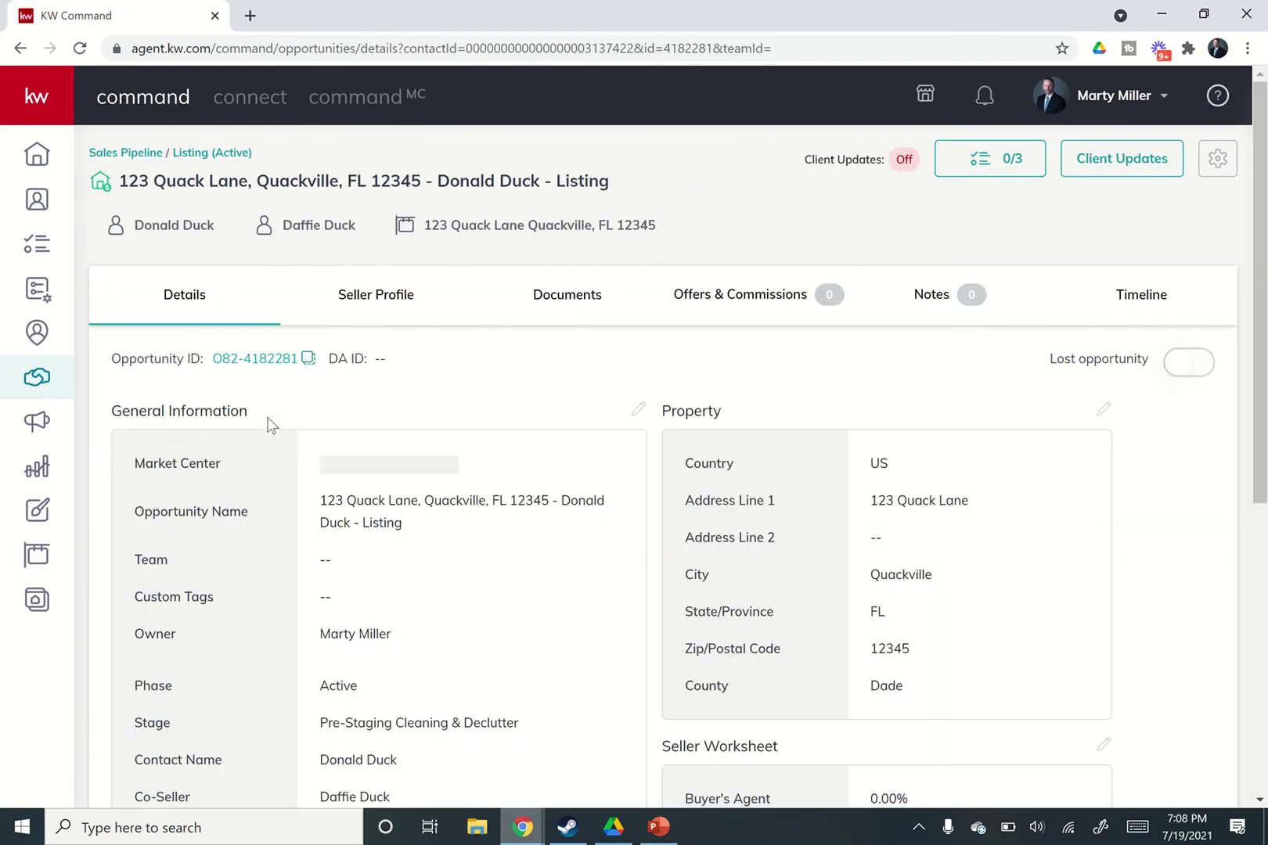
{"action": "left_click", "coordinate": [721, 302]}
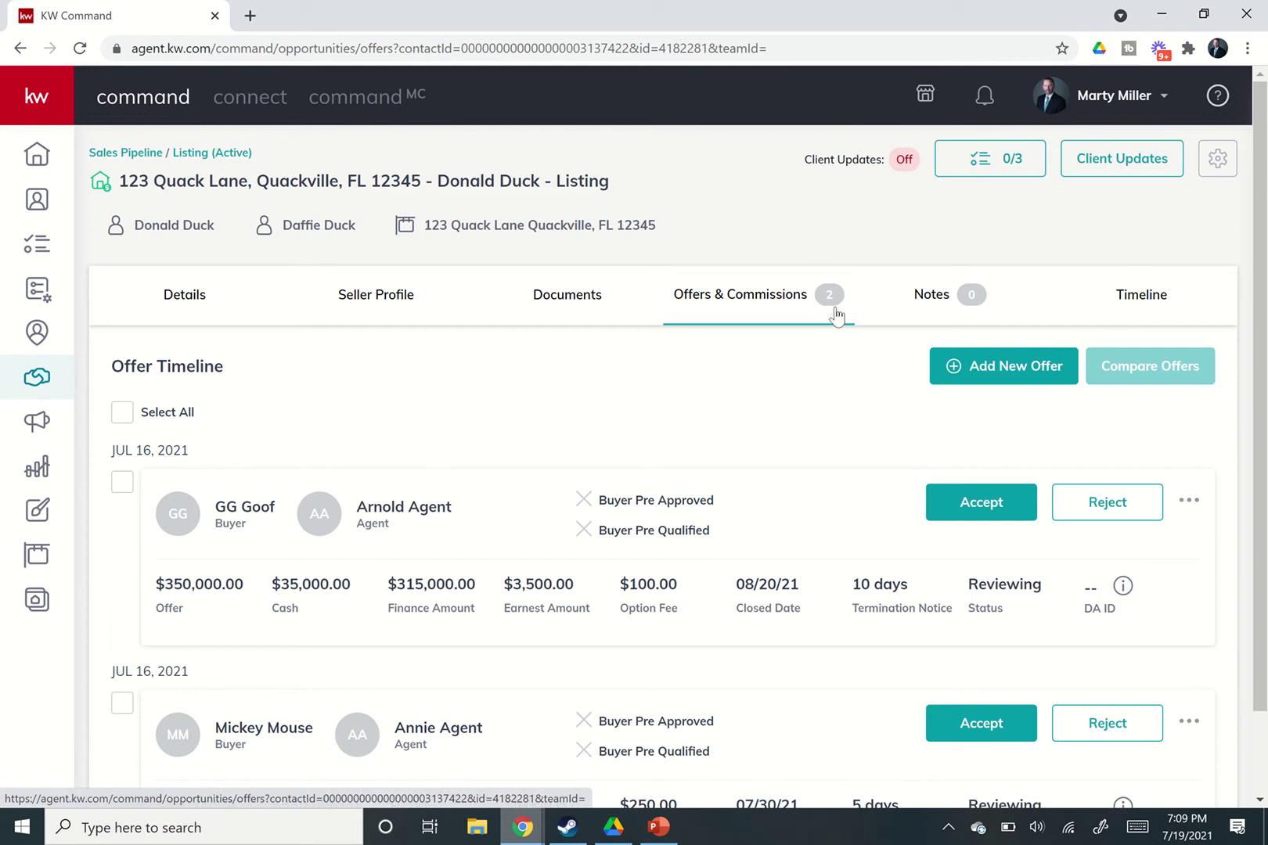
Scroll to the $350,000 offer card and bring up its actions menu.
{"action": "scroll", "coordinate": [759, 456], "scroll_direction": "down", "scroll_amount": 1}
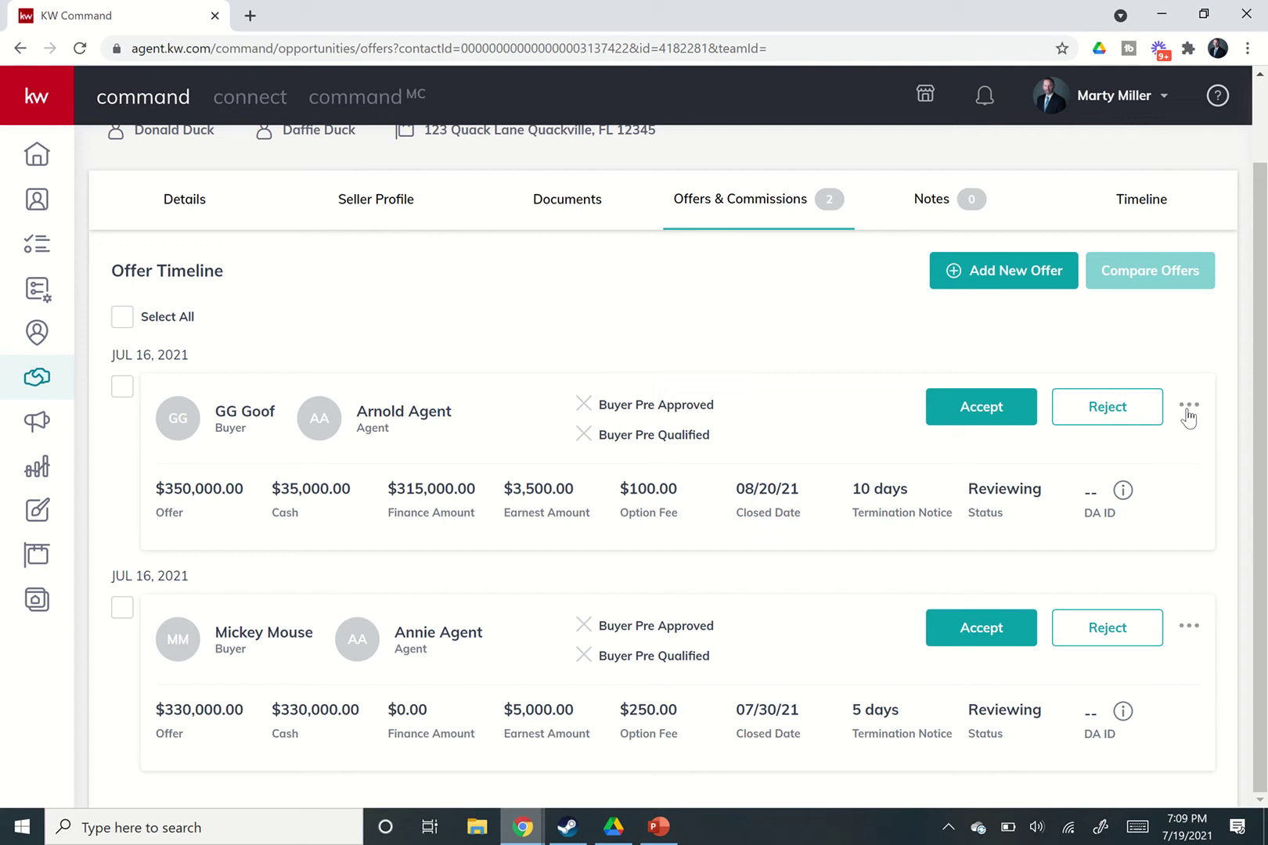
{"action": "left_click", "coordinate": [1188, 407]}
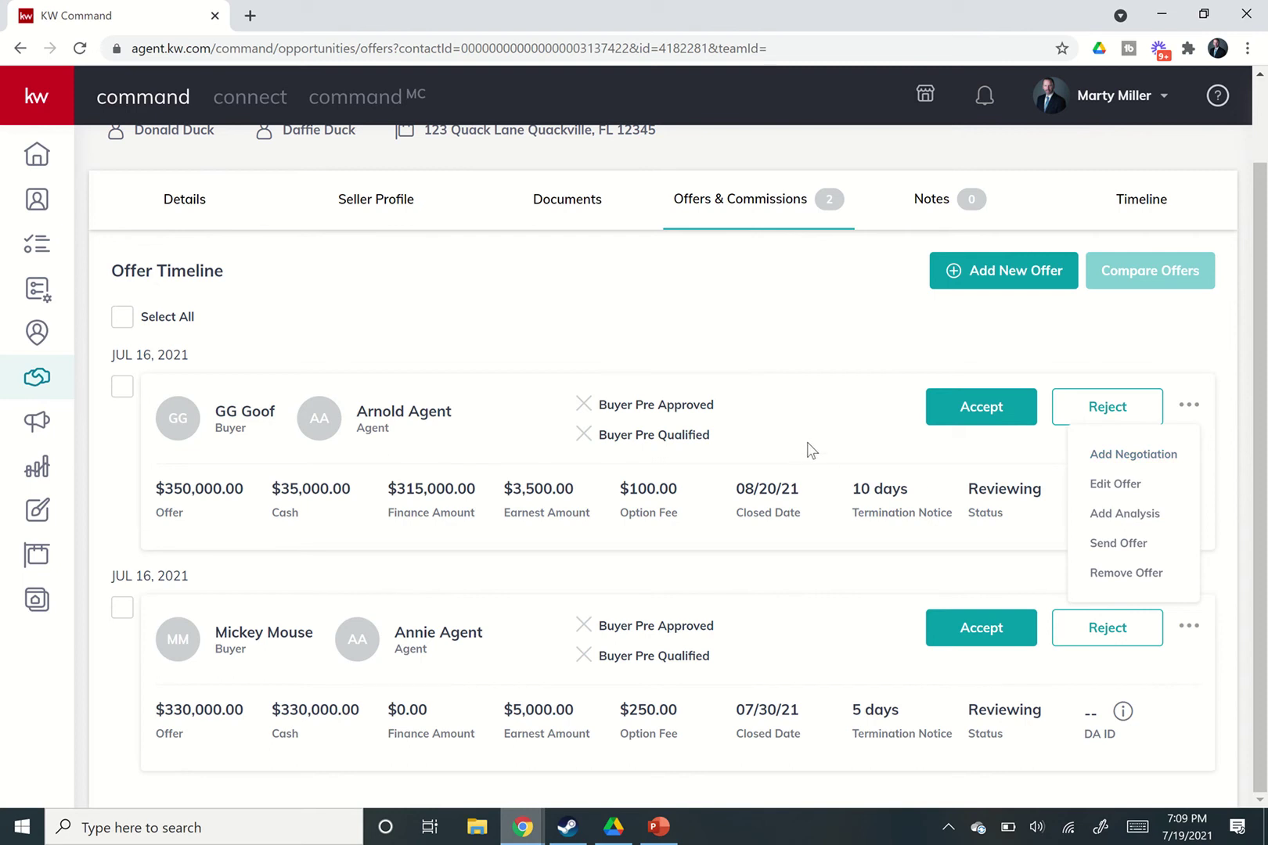
Add a new negotiation on the $350,000 offer, naming it after the buyer plus 'Highest and Best'.
{"action": "left_click", "coordinate": [1100, 462]}
{"action": "left_click", "coordinate": [605, 473]}
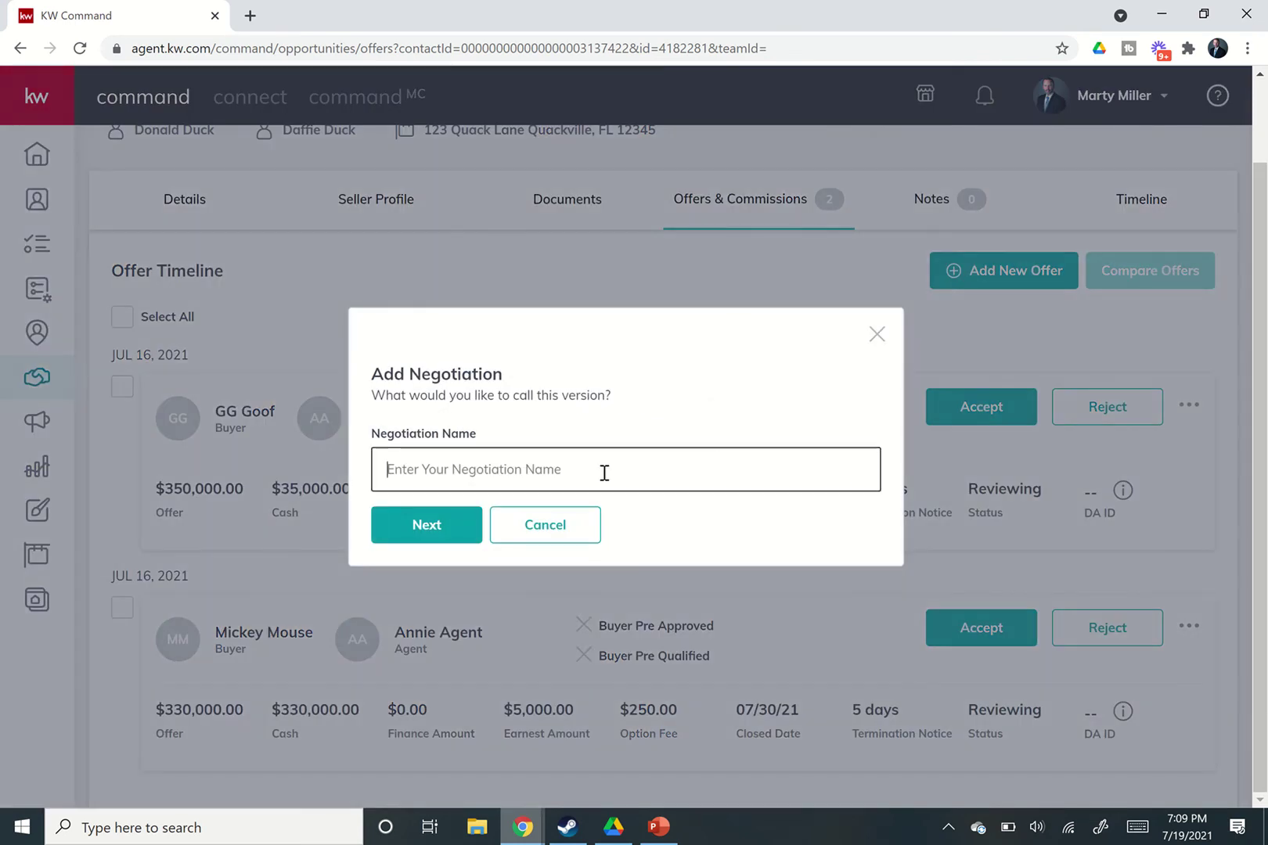
{"action": "type", "text": "GG Goof Higest and"}
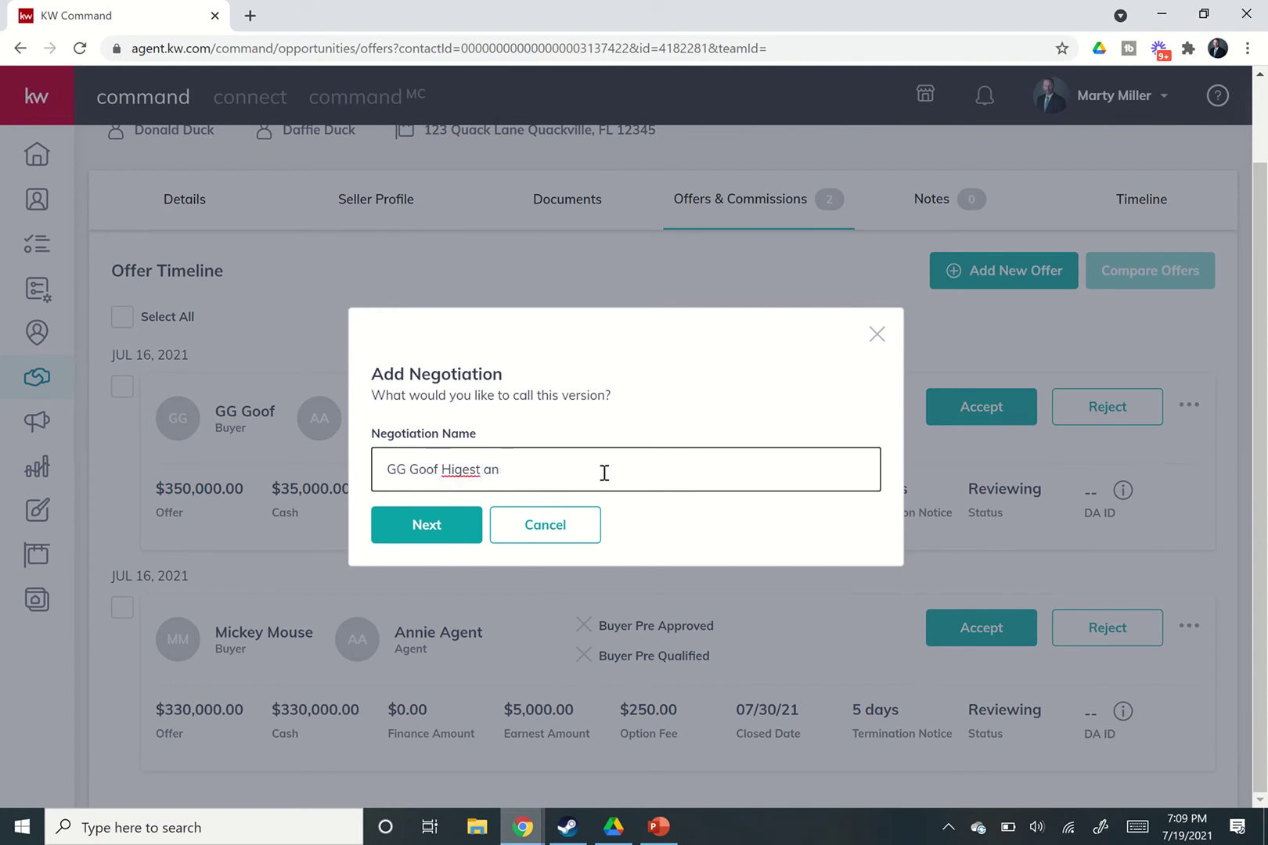
{"action": "key", "text": "BackSpace"}
{"action": "key", "text": "BackSpace"}
{"action": "key", "text": "BackSpace"}
{"action": "key", "text": "BackSpace"}
{"action": "type", "text": "hest and BEst"}
{"action": "key", "text": "BackSpace"}
{"action": "key", "text": "BackSpace"}
{"action": "key", "text": "BackSpace"}
{"action": "left_click", "coordinate": [472, 524]}
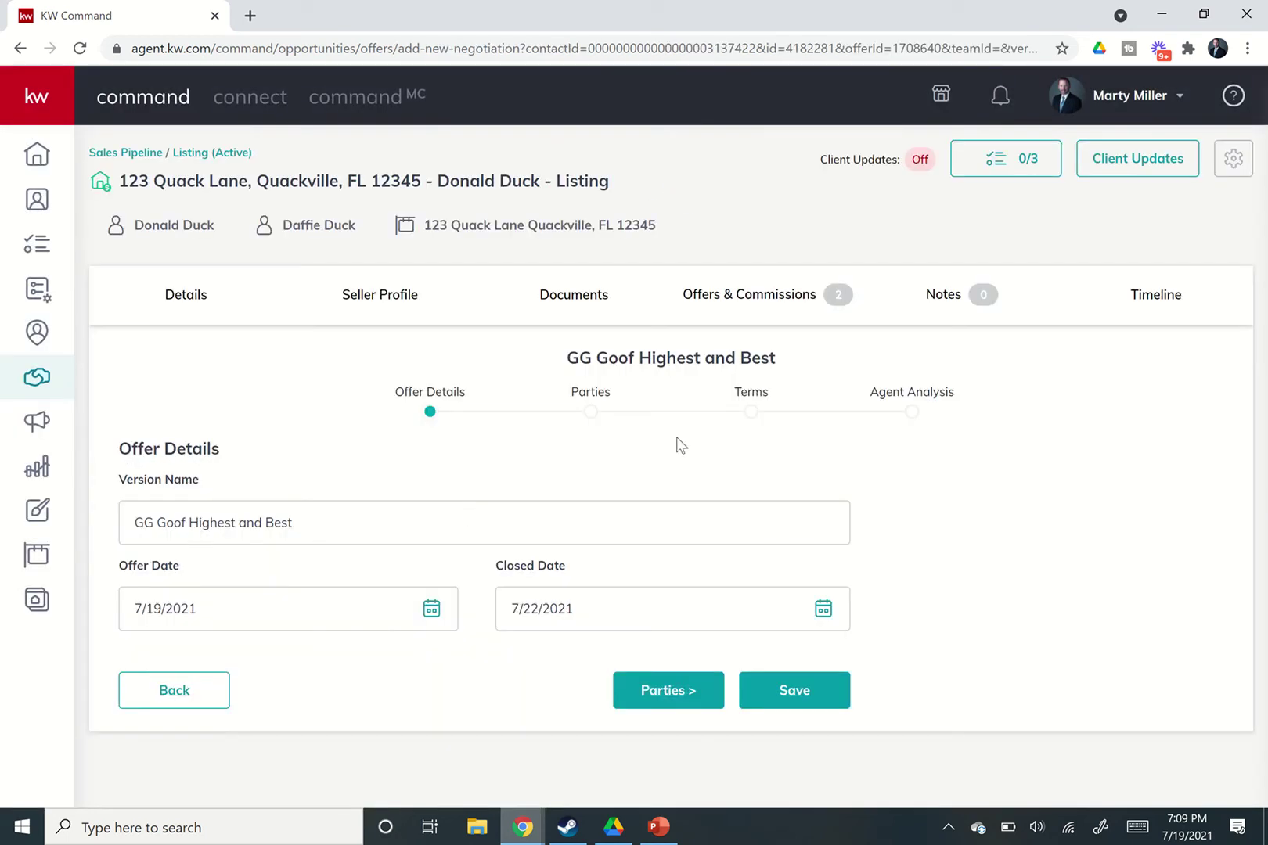
Set the closing date to July 30, 2021 and advance through Parties to the Terms step.
{"action": "left_click", "coordinate": [550, 603]}
{"action": "scroll", "coordinate": [614, 664], "scroll_direction": "down", "scroll_amount": 2}
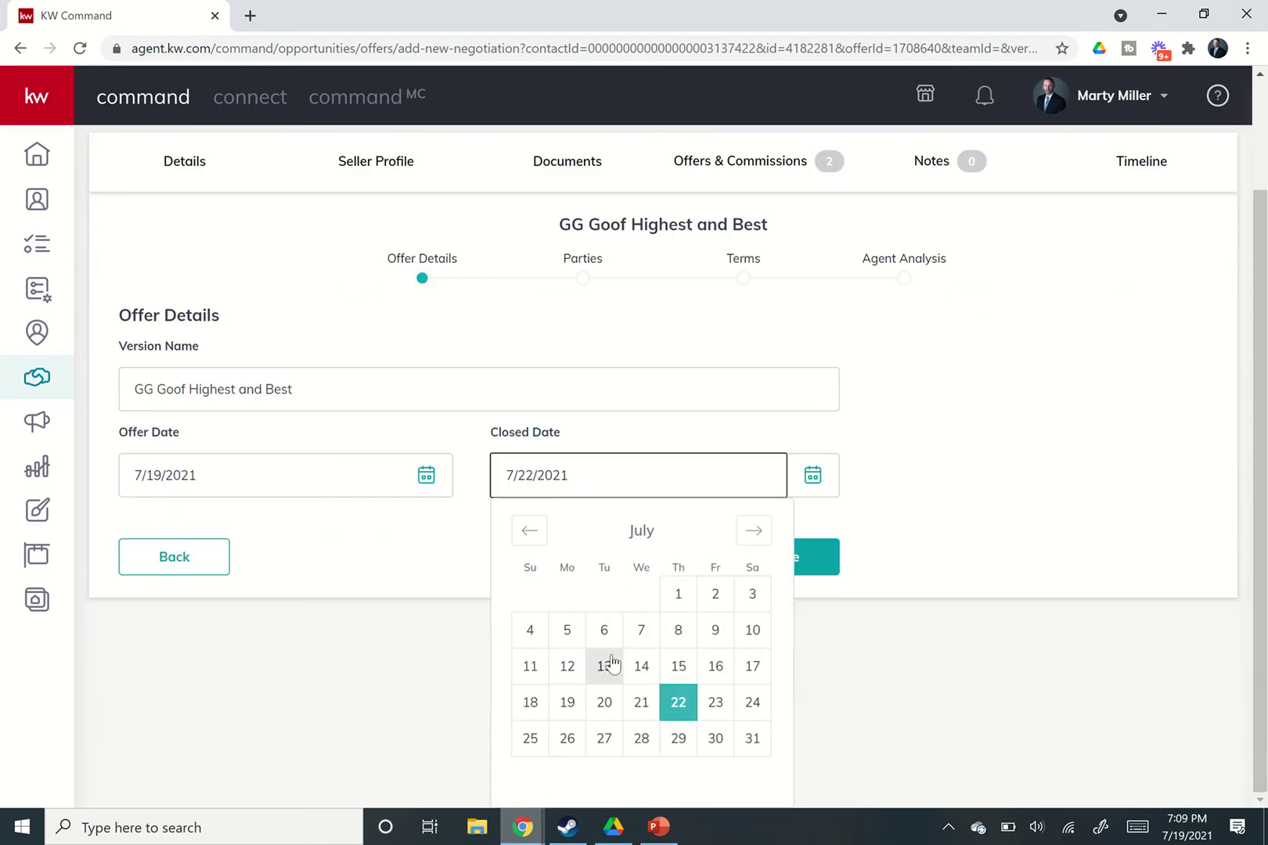
{"action": "left_click", "coordinate": [711, 734]}
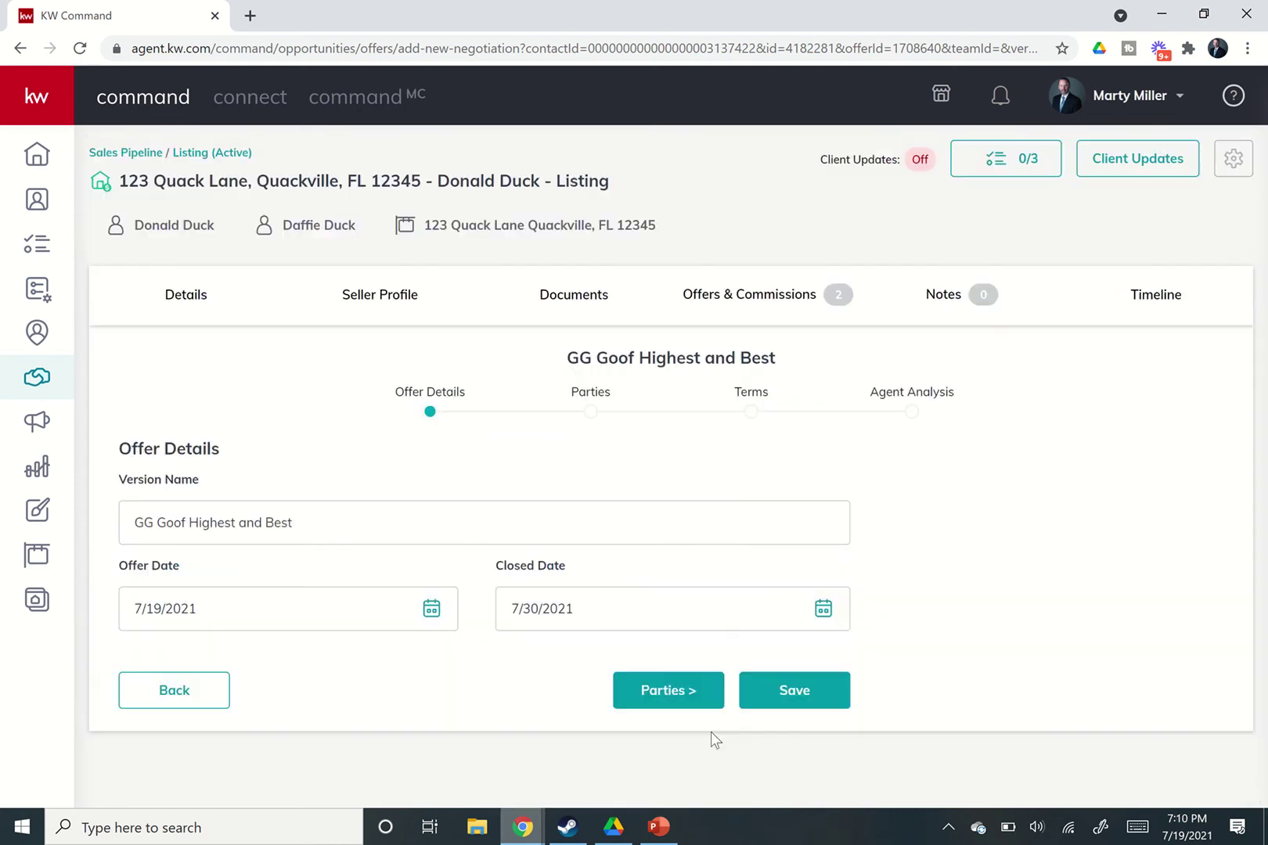
{"action": "left_click", "coordinate": [689, 698]}
{"action": "scroll", "coordinate": [422, 501], "scroll_direction": "down", "scroll_amount": 6}
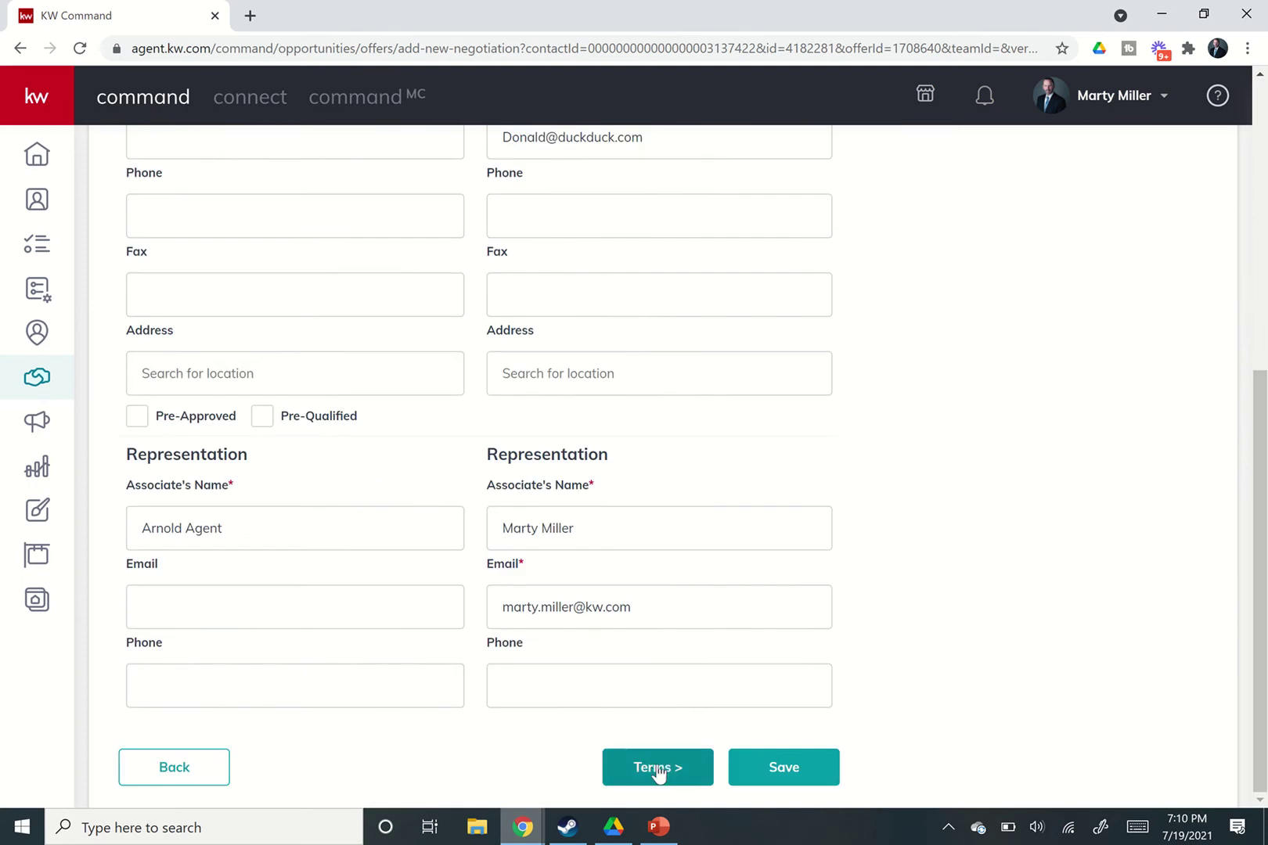
{"action": "left_click", "coordinate": [658, 766]}
{"action": "scroll", "coordinate": [455, 415], "scroll_direction": "up", "scroll_amount": 4}
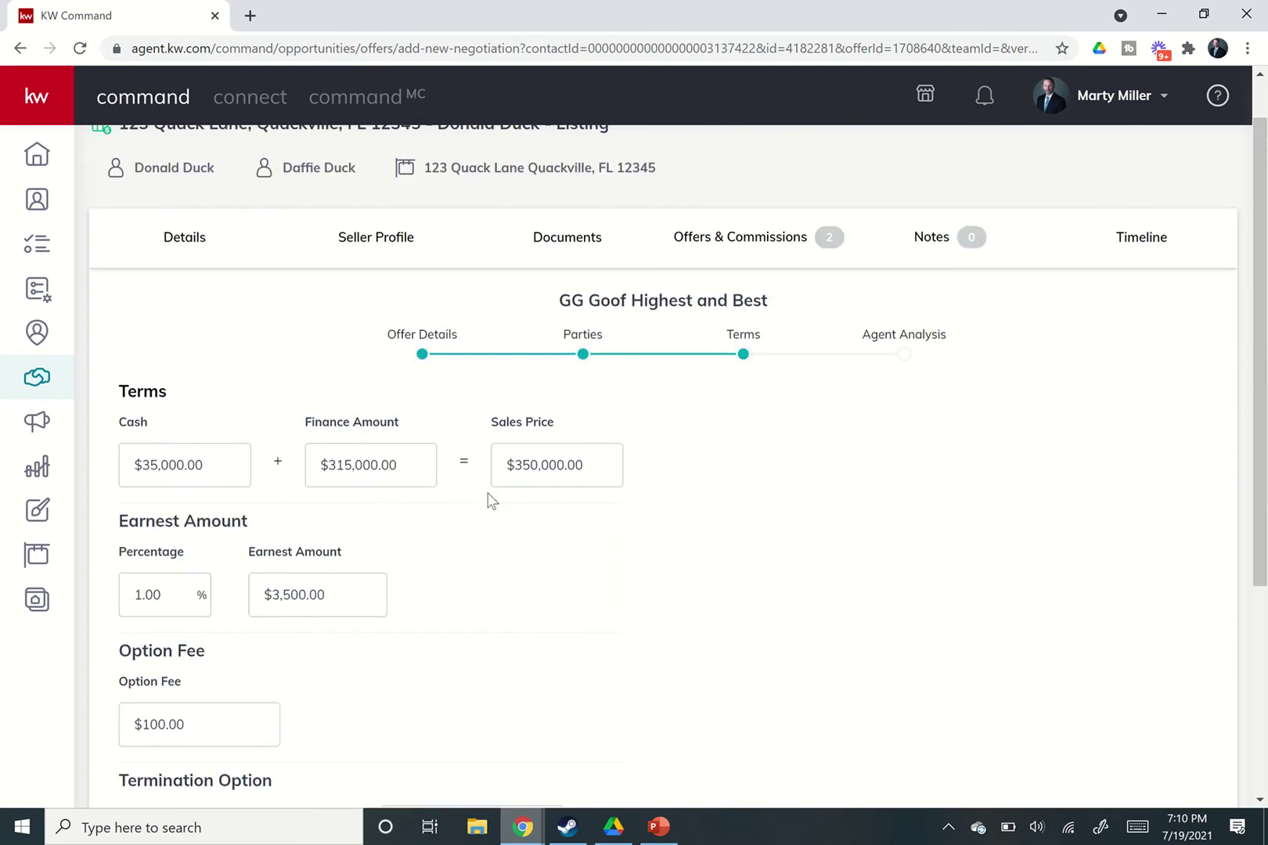
Set the cash portion to 50,000 and the earnest money to 5,000.
{"action": "left_click", "coordinate": [209, 465]}
{"action": "type", "text": "50"}
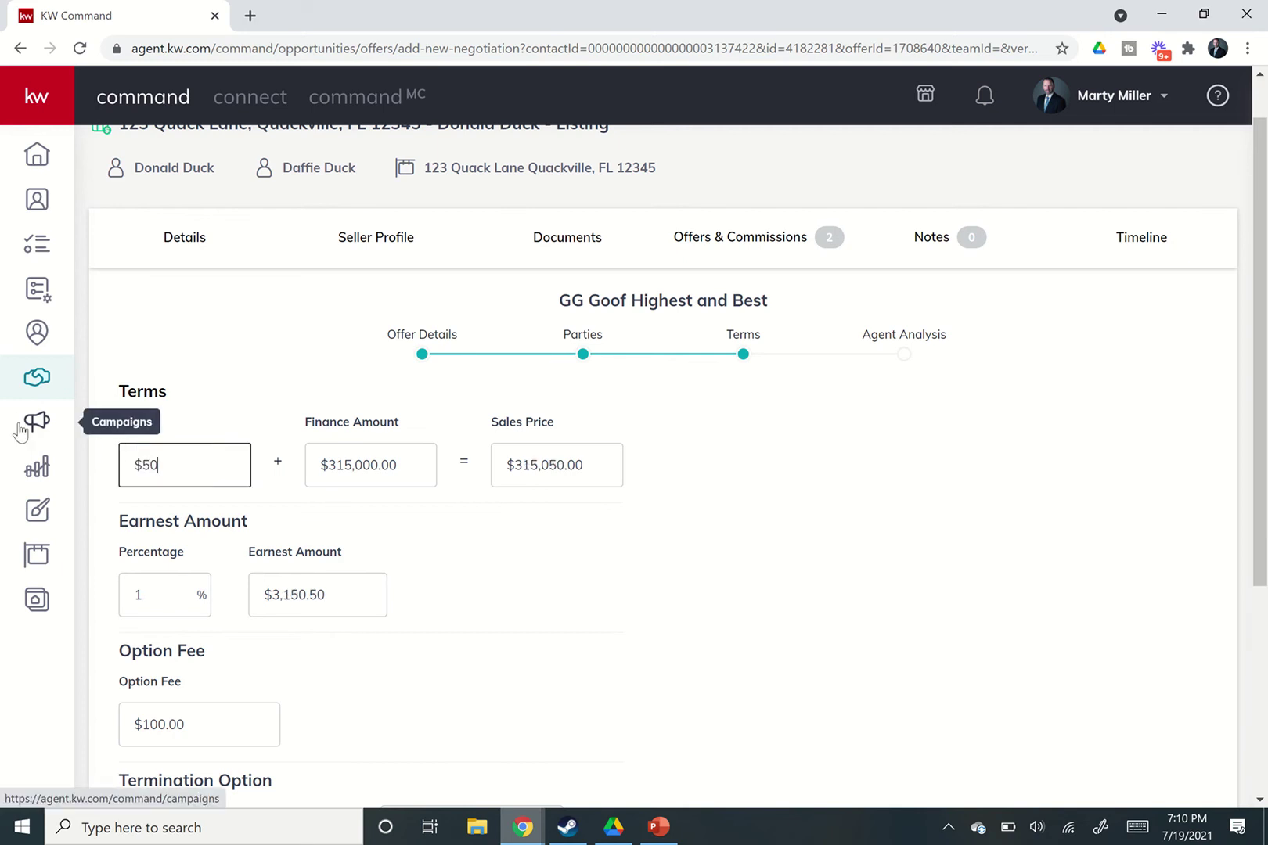
{"action": "type", "text": ",000"}
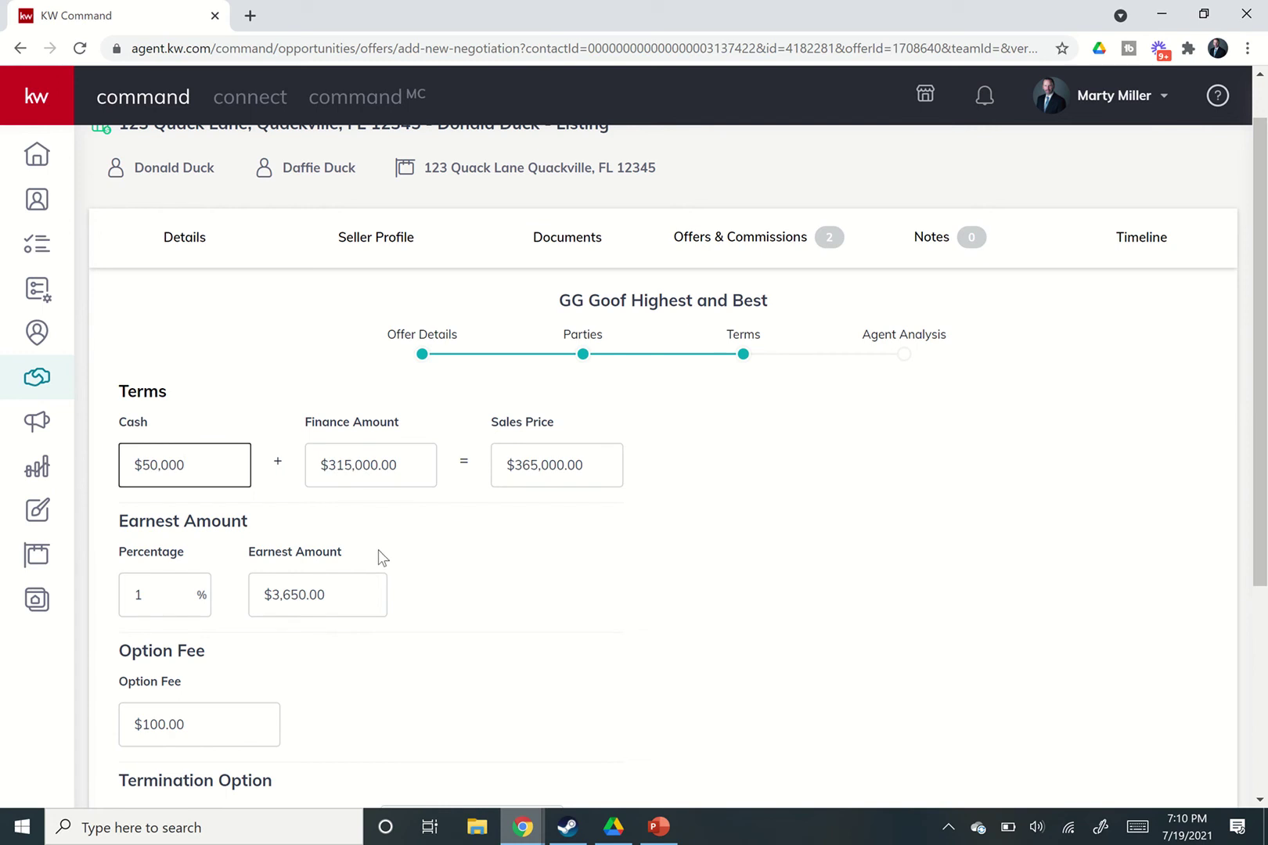
{"action": "left_click", "coordinate": [329, 593]}
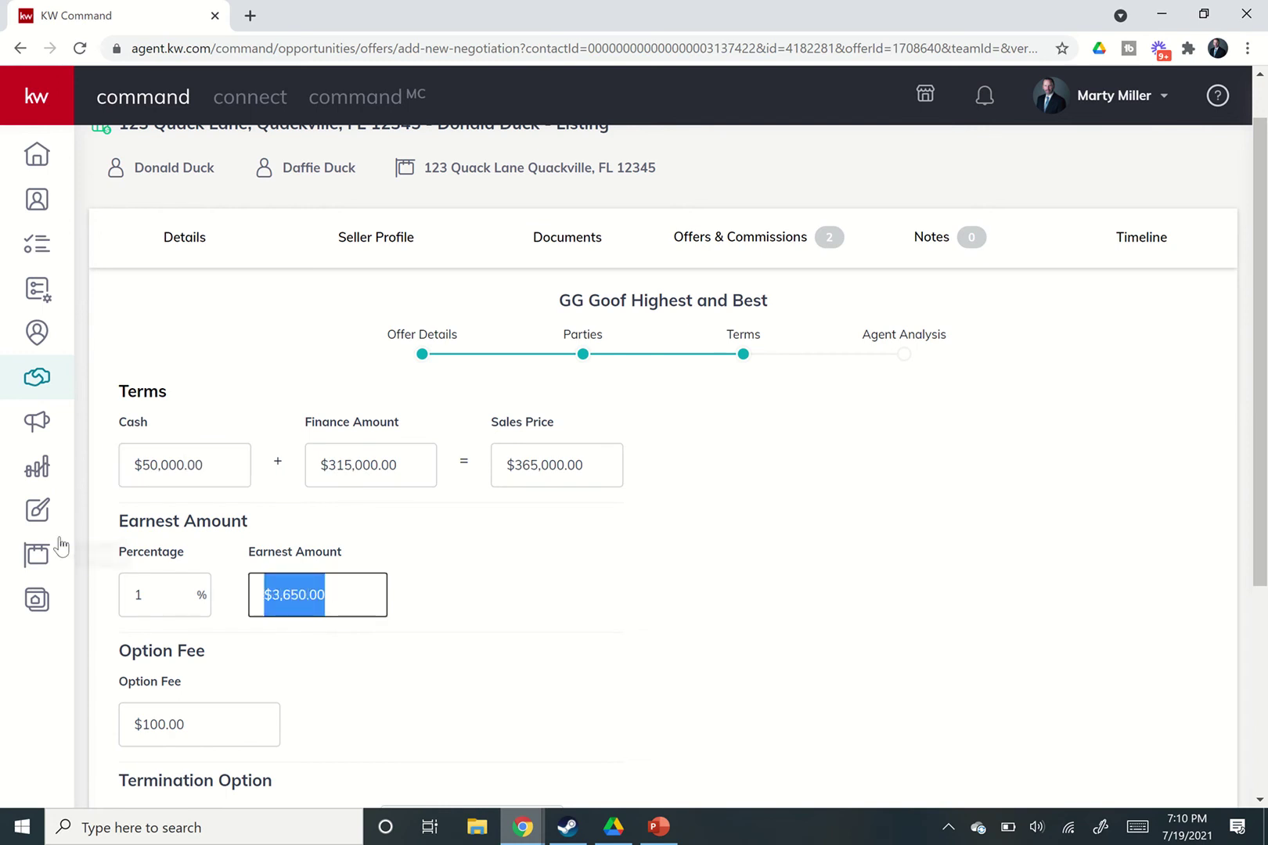
{"action": "type", "text": "5,000"}
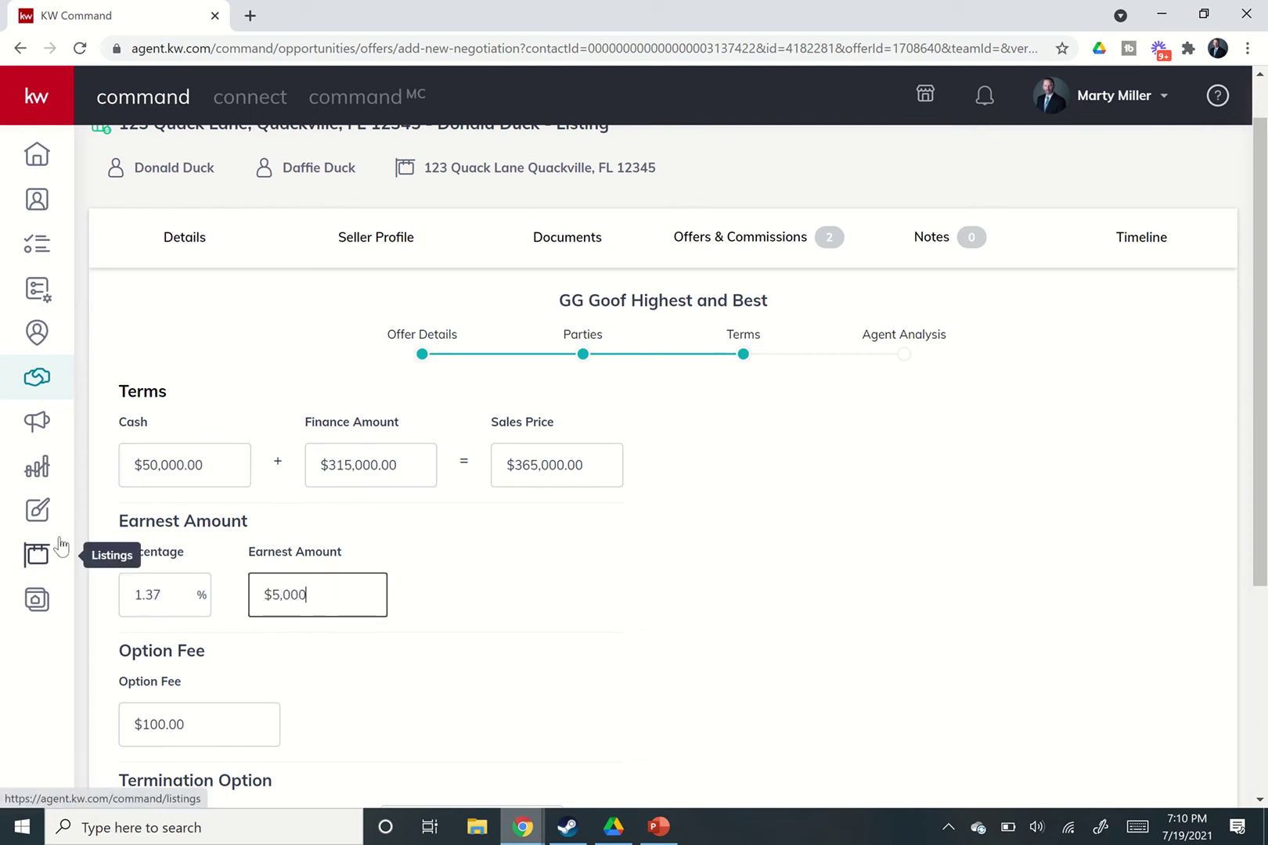
Set a $500 option fee, 7-day termination period, and 0 for both seller costs.
{"action": "scroll", "coordinate": [61, 546], "scroll_direction": "down", "scroll_amount": 3}
{"action": "left_click", "coordinate": [189, 501]}
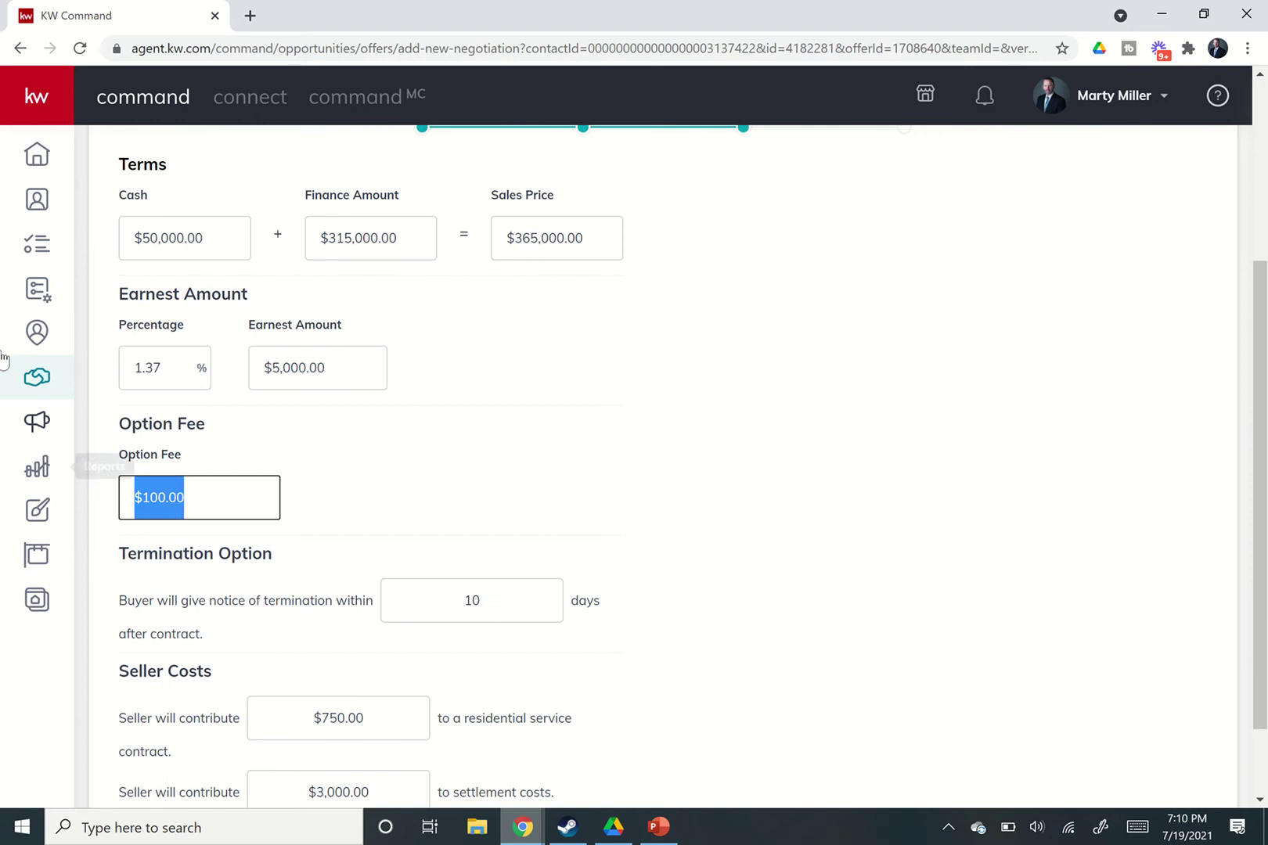
{"action": "type", "text": "5"}
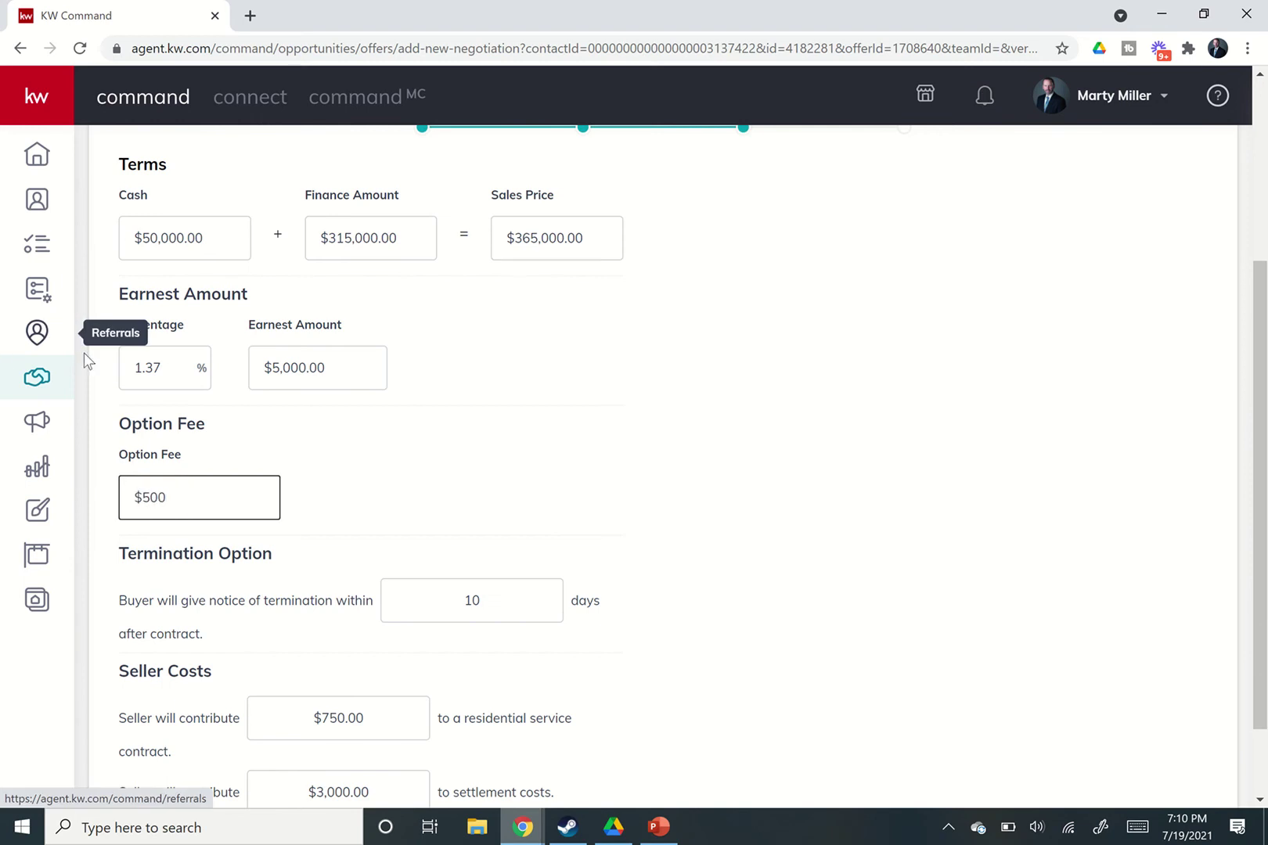
{"action": "left_click_drag", "start_coordinate": [495, 614], "coordinate": [215, 592]}
{"action": "type", "text": "7"}
{"action": "scroll", "coordinate": [409, 604], "scroll_direction": "down", "scroll_amount": 1}
{"action": "type", "text": "0"}
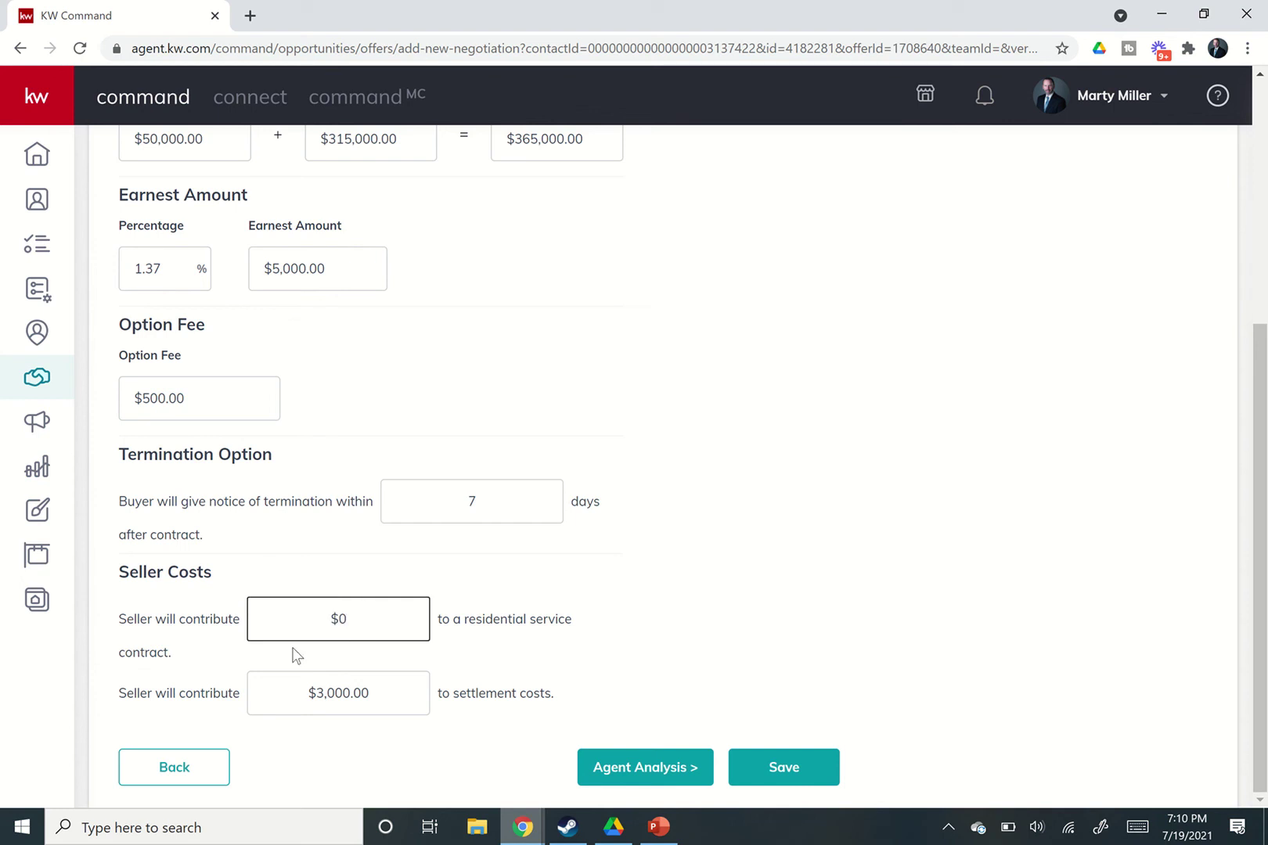
{"action": "left_click_drag", "start_coordinate": [371, 689], "coordinate": [224, 715]}
{"action": "type", "text": "0"}
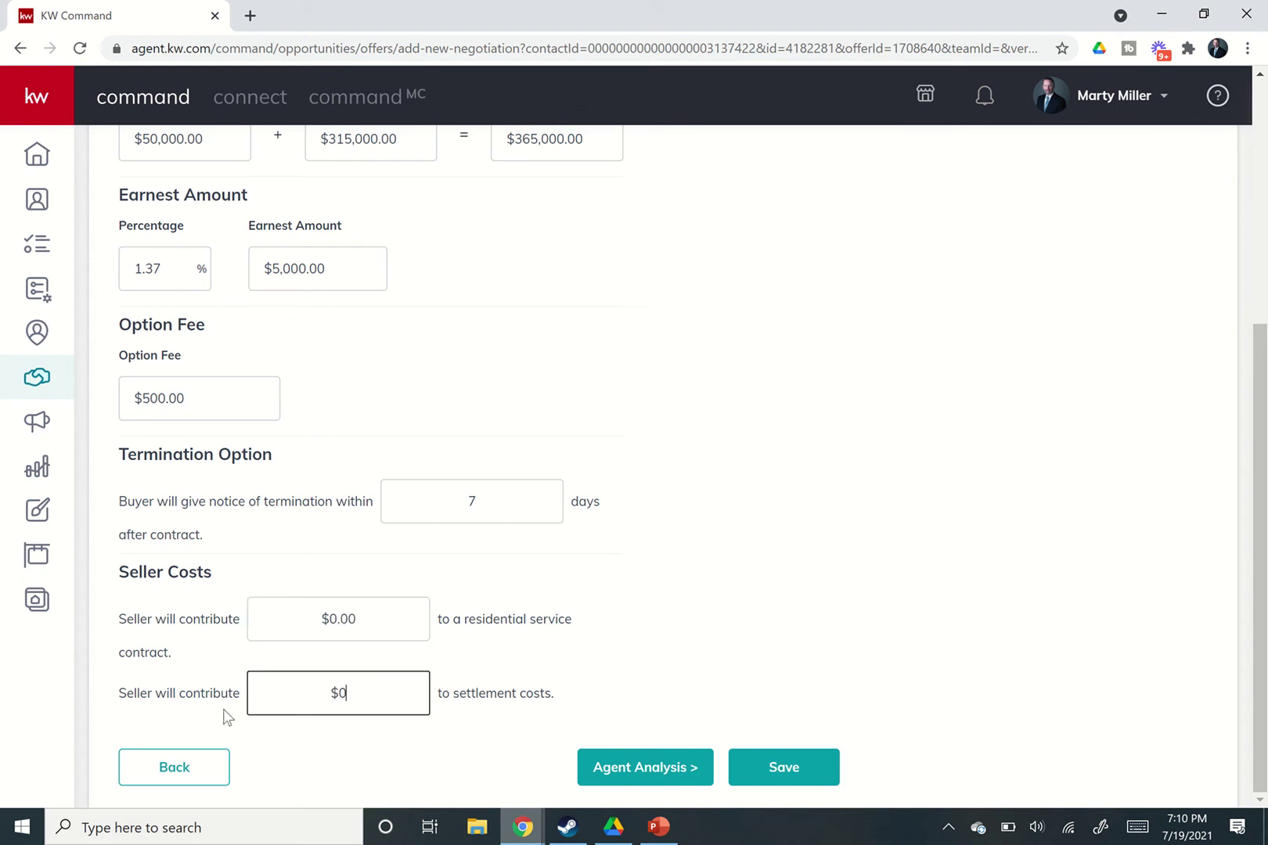
{"action": "left_click", "coordinate": [627, 768]}
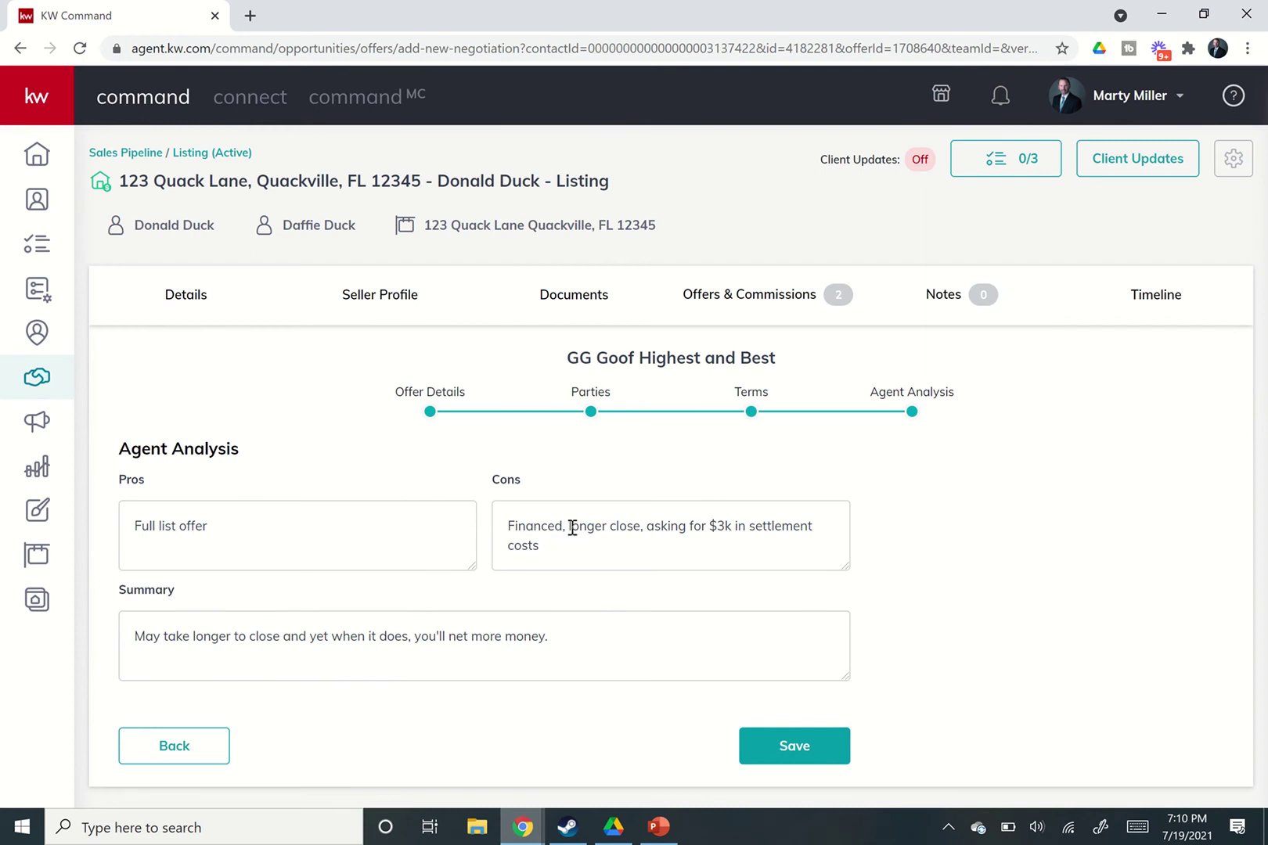
Trim Cons to end at 'Financed.' and rewrite Pros as 'Above list offer, no more concessions, quick close.'.
{"action": "left_click_drag", "start_coordinate": [569, 528], "coordinate": [573, 555]}
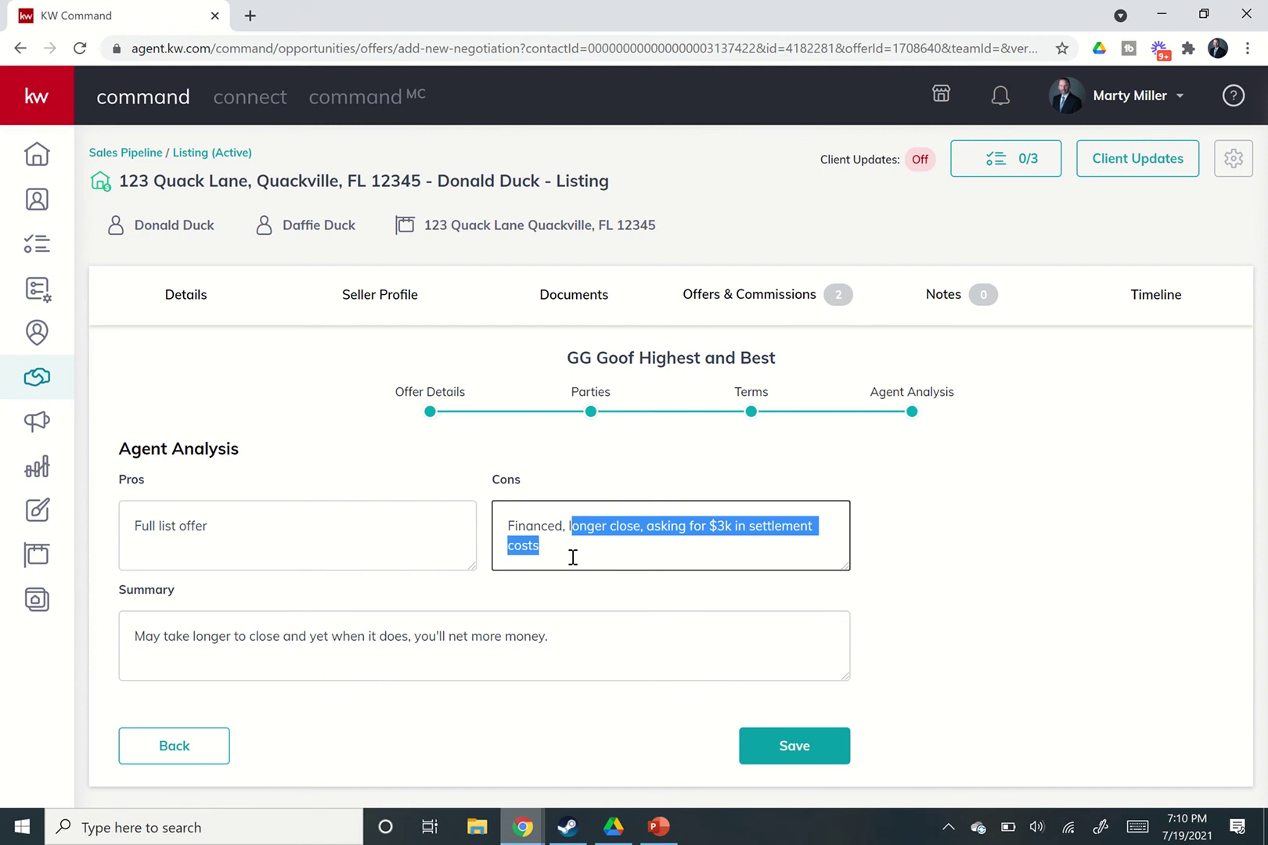
{"action": "key", "text": "BackSpace"}
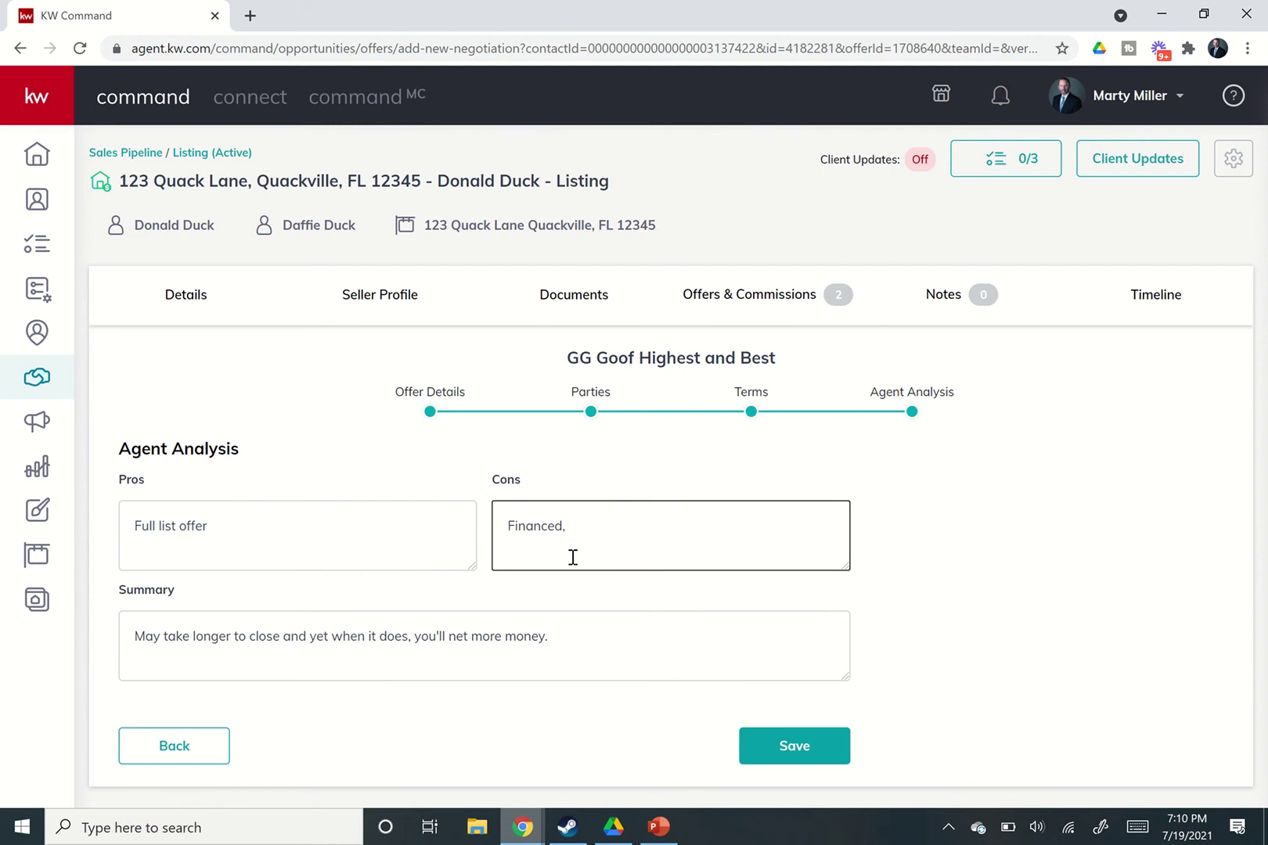
{"action": "type", "text": "."}
{"action": "left_click", "coordinate": [320, 541]}
{"action": "key", "text": "BackSpace"}
{"action": "key", "text": "BackSpace"}
{"action": "key", "text": "BackSpace"}
{"action": "key", "text": "BackSpace"}
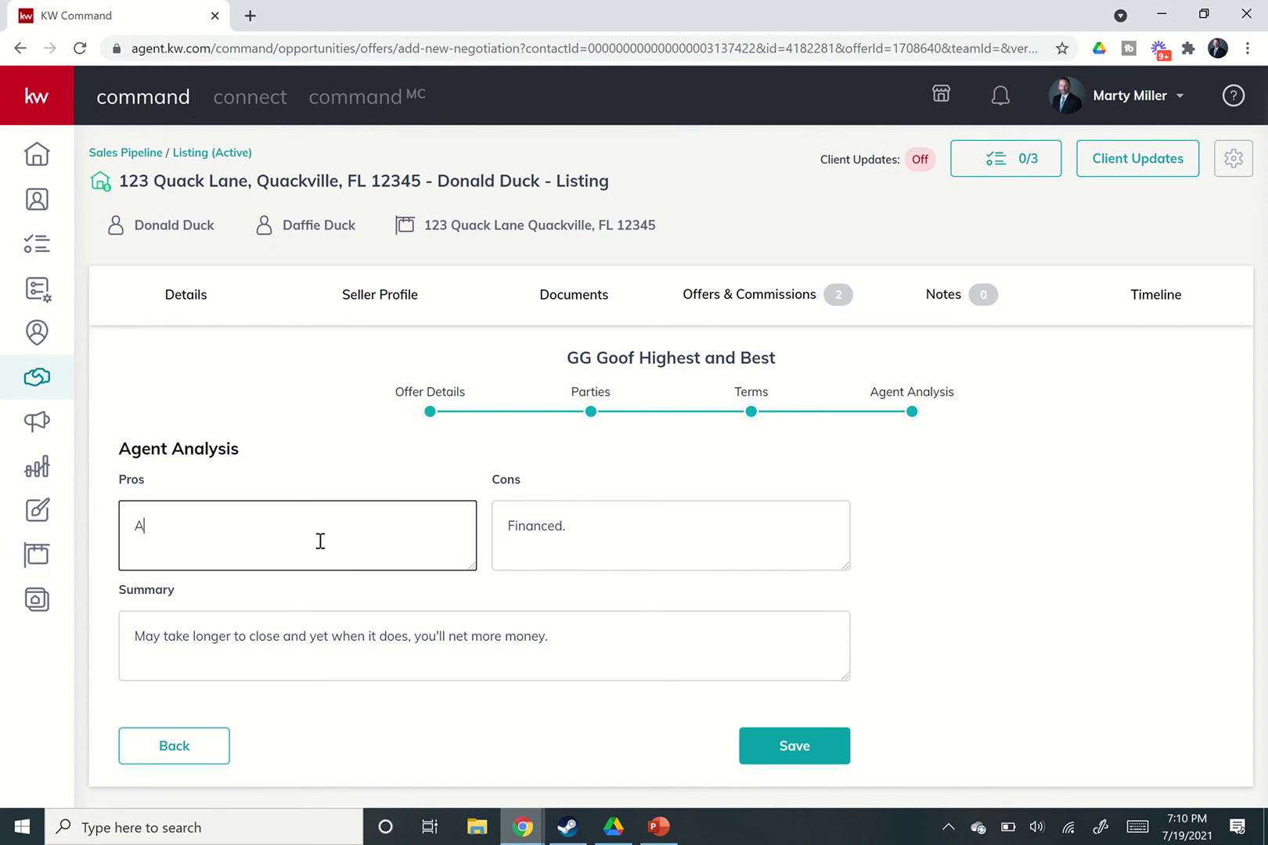
{"action": "type", "text": "Above list offer, no more concessions, q"}
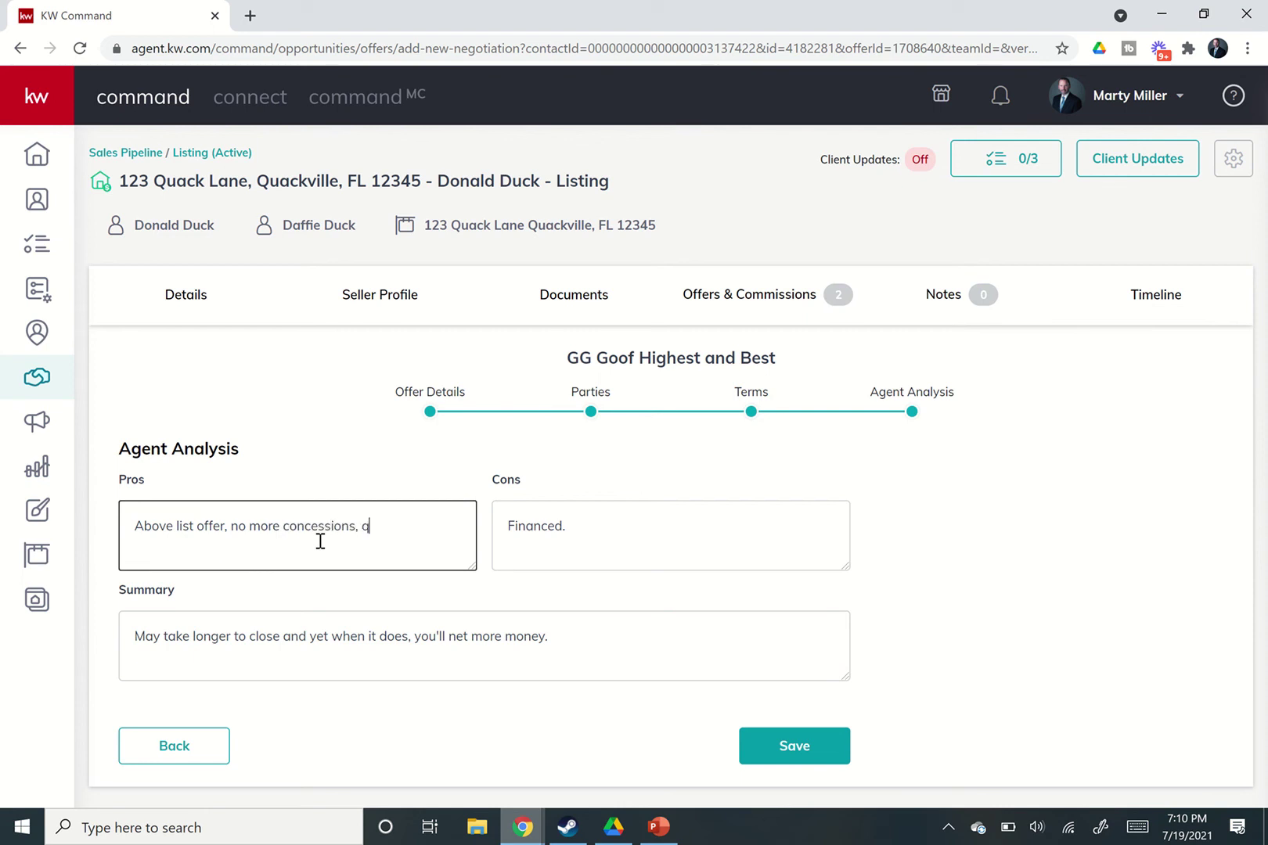
{"action": "type", "text": "uick close."}
Replace the Summary with 'This is now a very strong offer.' and save the new version.
{"action": "left_click_drag", "start_coordinate": [565, 634], "coordinate": [13, 626]}
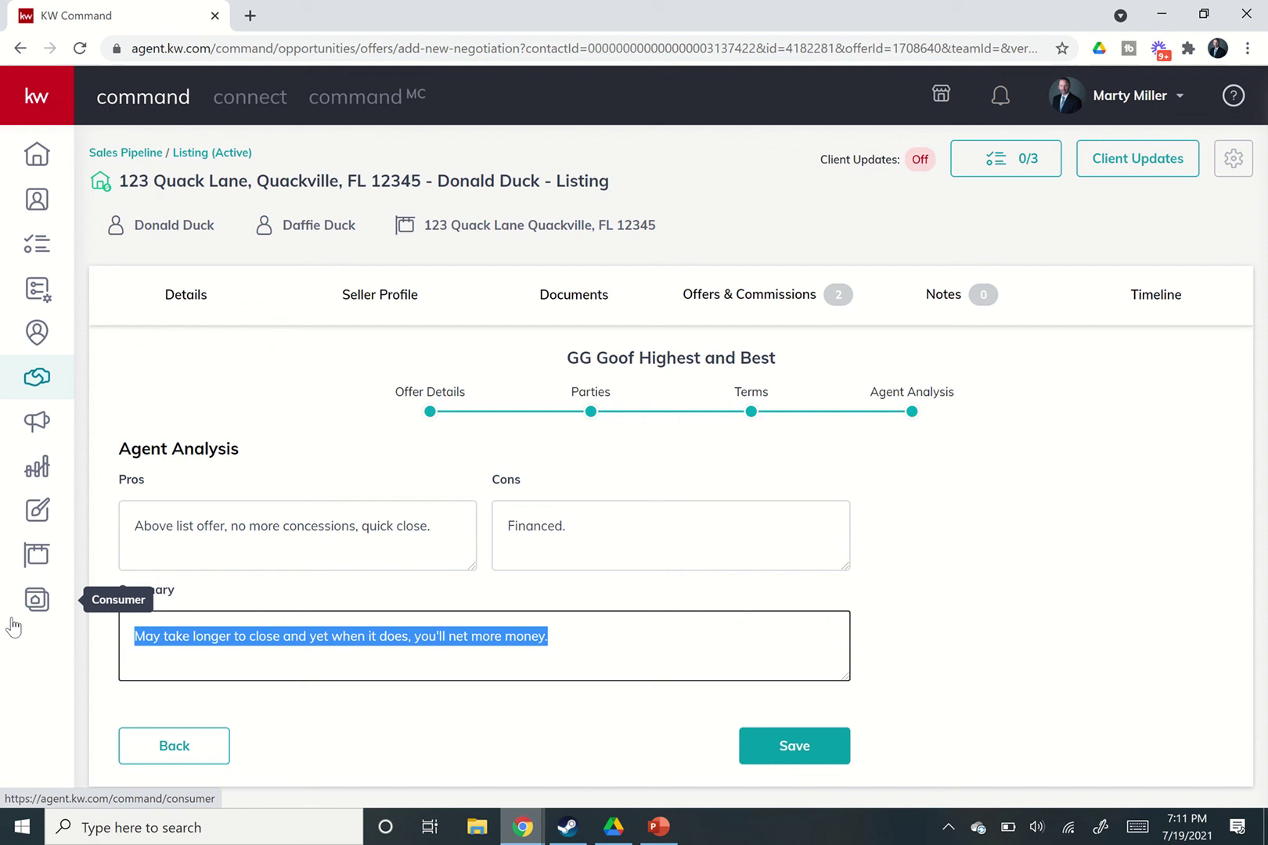
{"action": "type", "text": "THis"}
{"action": "key", "text": "BackSpace"}
{"action": "key", "text": "BackSpace"}
{"action": "key", "text": "BackSpace"}
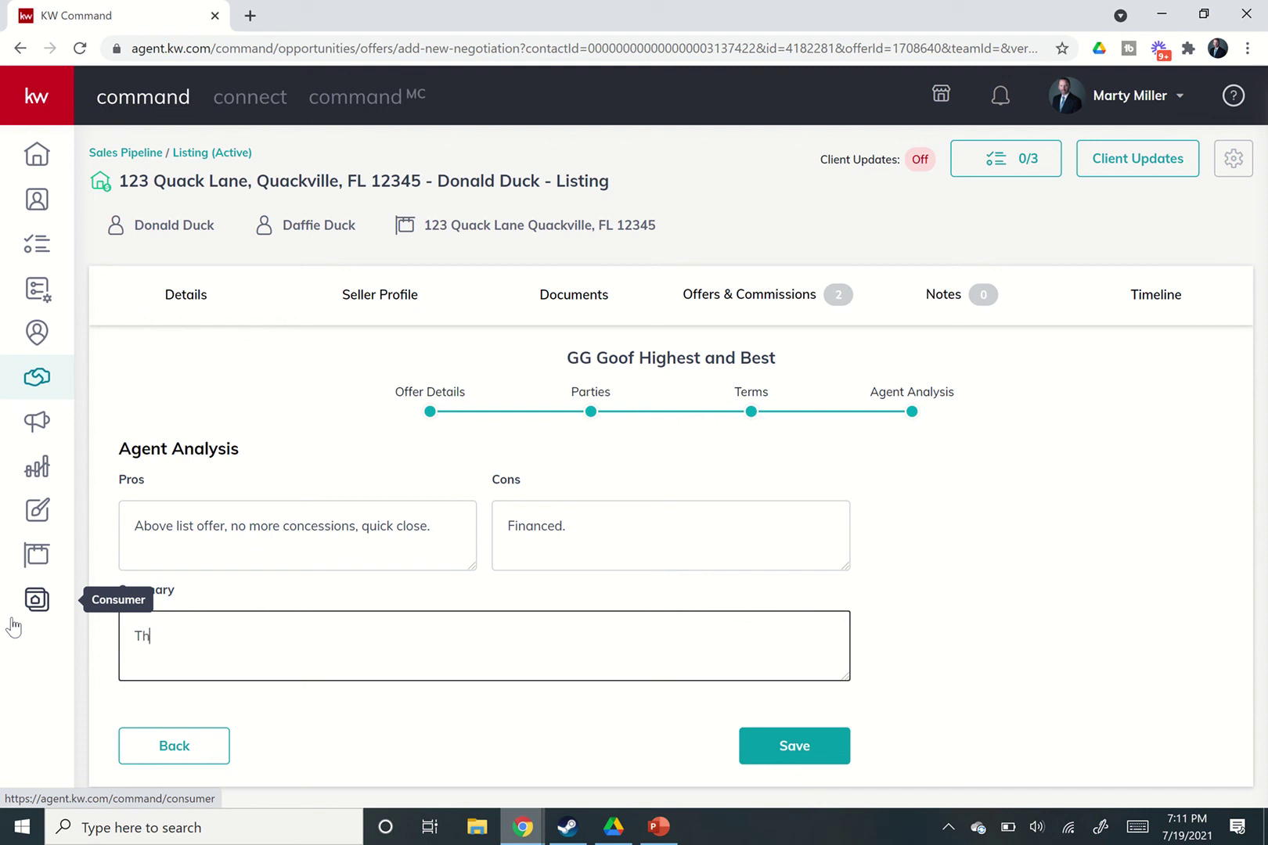
{"action": "type", "text": "is is not"}
{"action": "type", "text": " a very strong offer."}
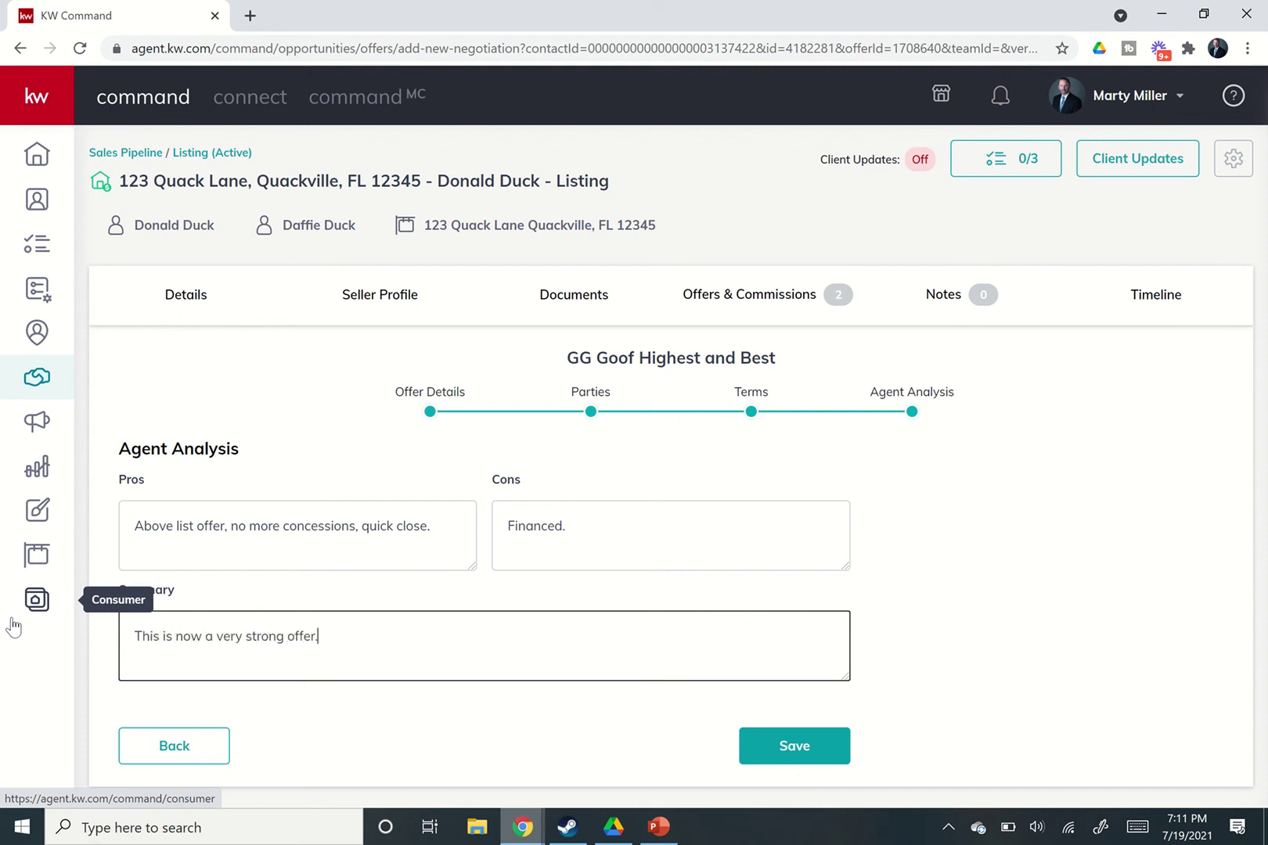
{"action": "left_click", "coordinate": [777, 764]}
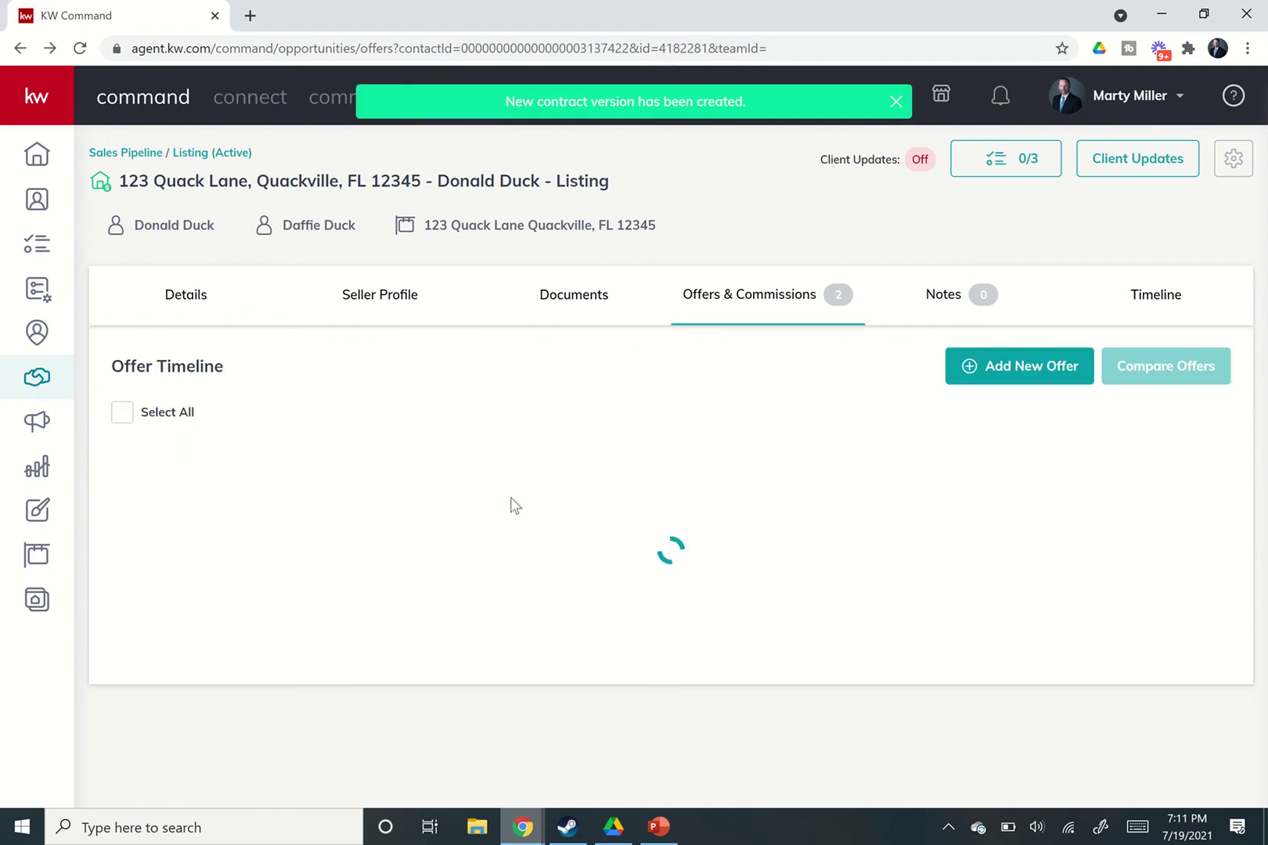
Expand Previous Negotiations on the $365,000 offer to reveal the earlier $350,000 version.
{"action": "scroll", "coordinate": [469, 457], "scroll_direction": "down", "scroll_amount": 2}
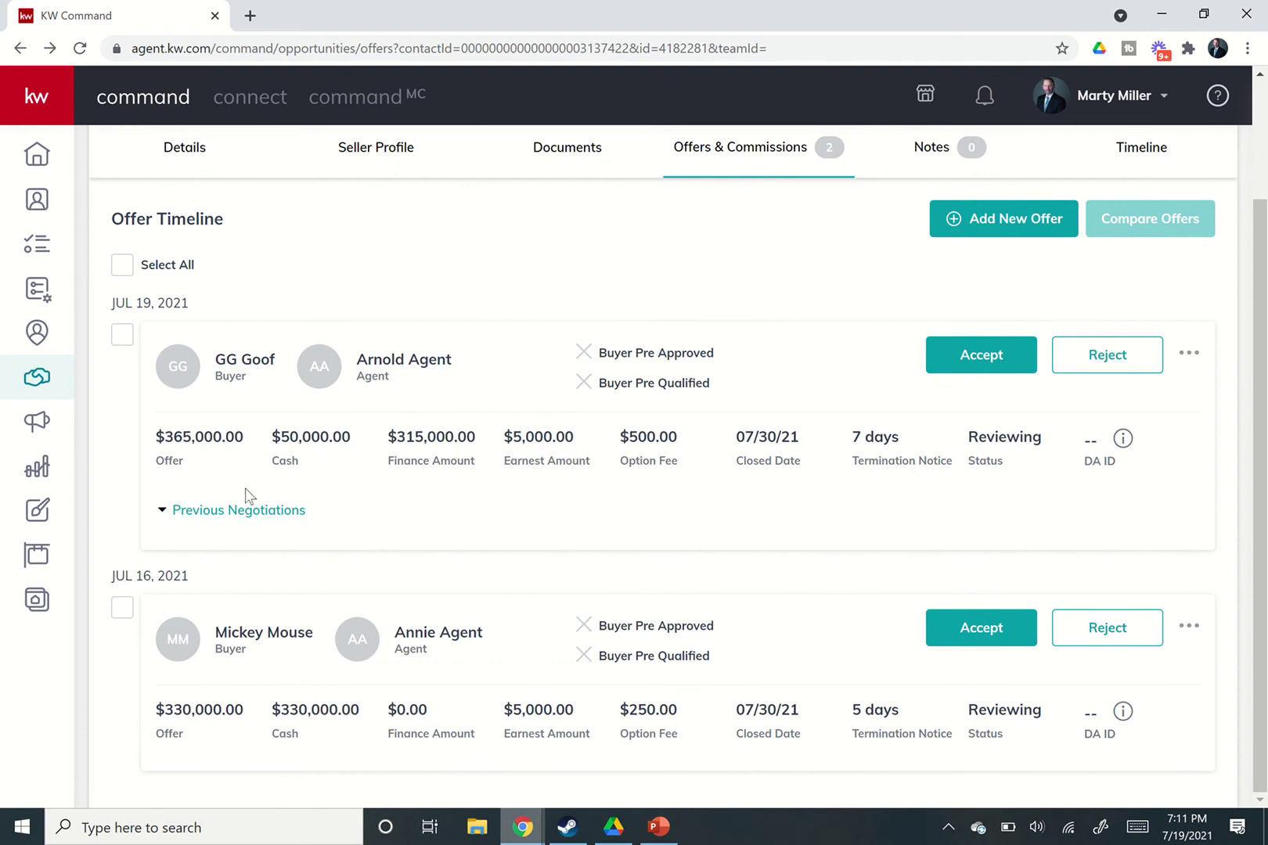
{"action": "left_click", "coordinate": [167, 513]}
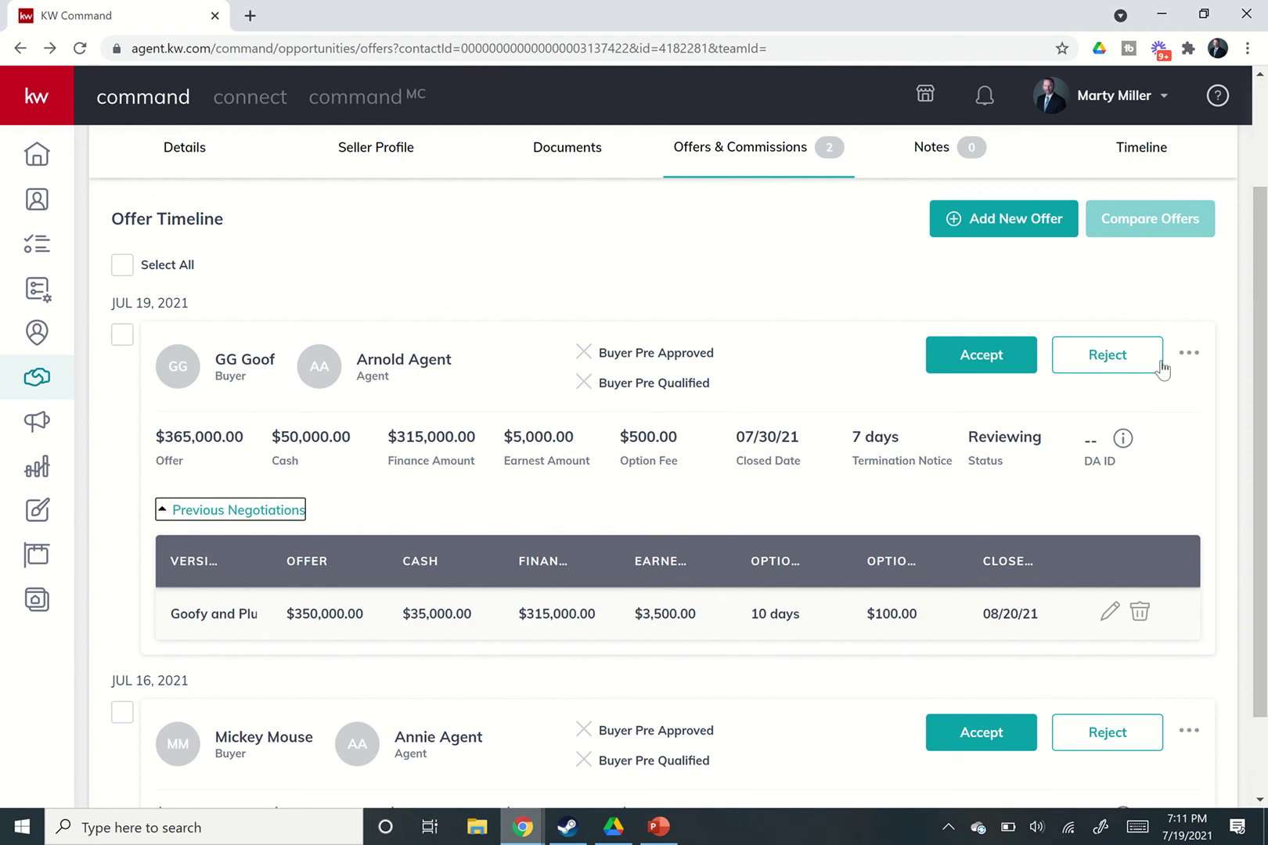
{"action": "left_click", "coordinate": [1187, 358]}
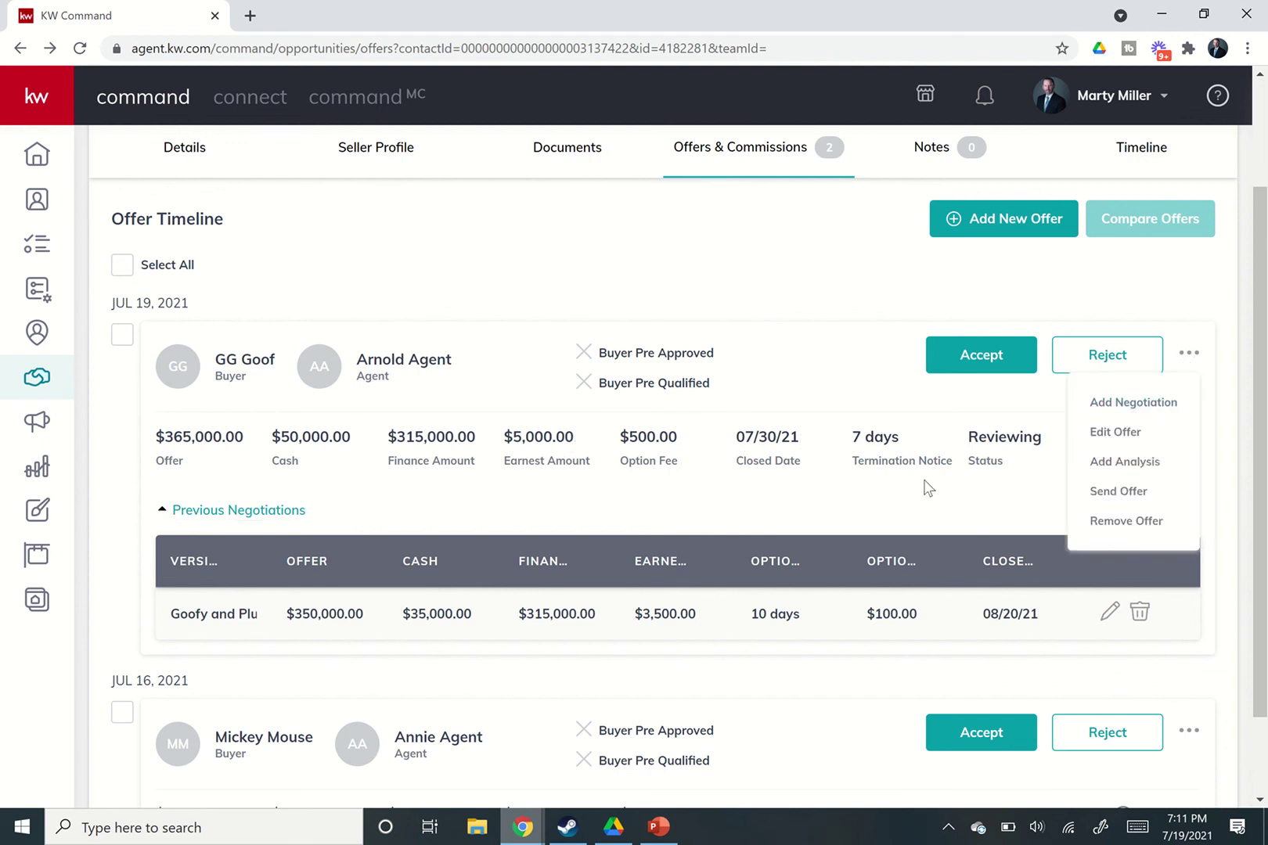
{"action": "scroll", "coordinate": [925, 486], "scroll_direction": "down", "scroll_amount": 1}
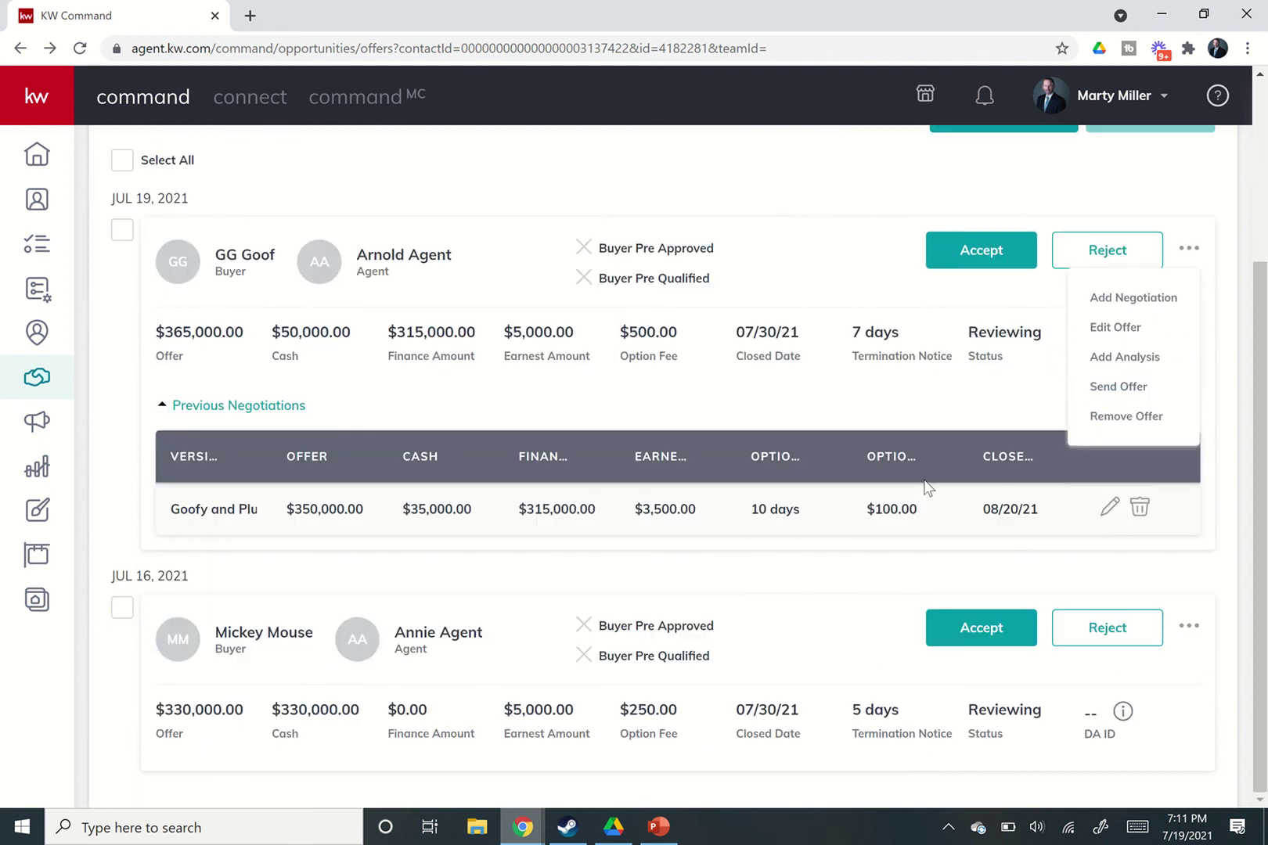
{"action": "left_click", "coordinate": [1175, 649]}
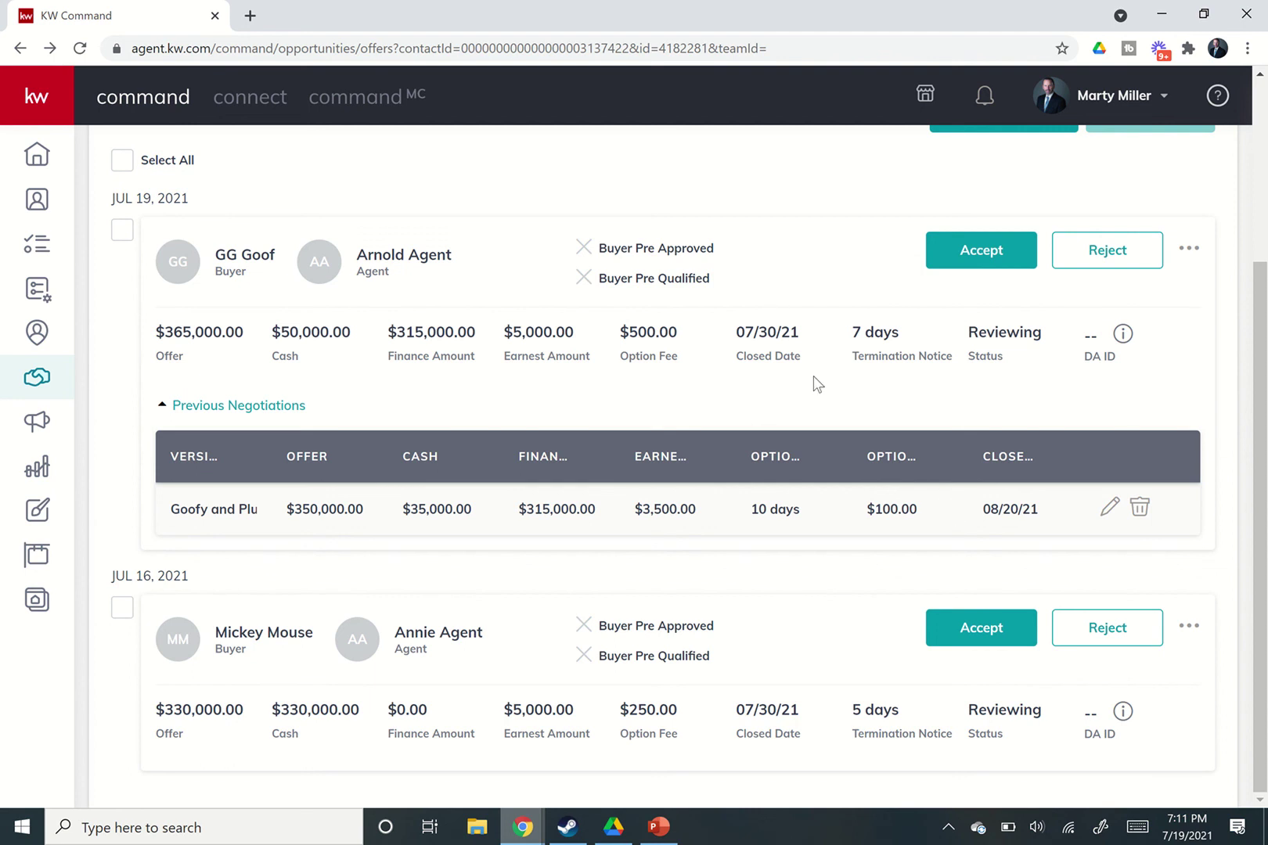
{"action": "left_click", "coordinate": [1189, 626]}
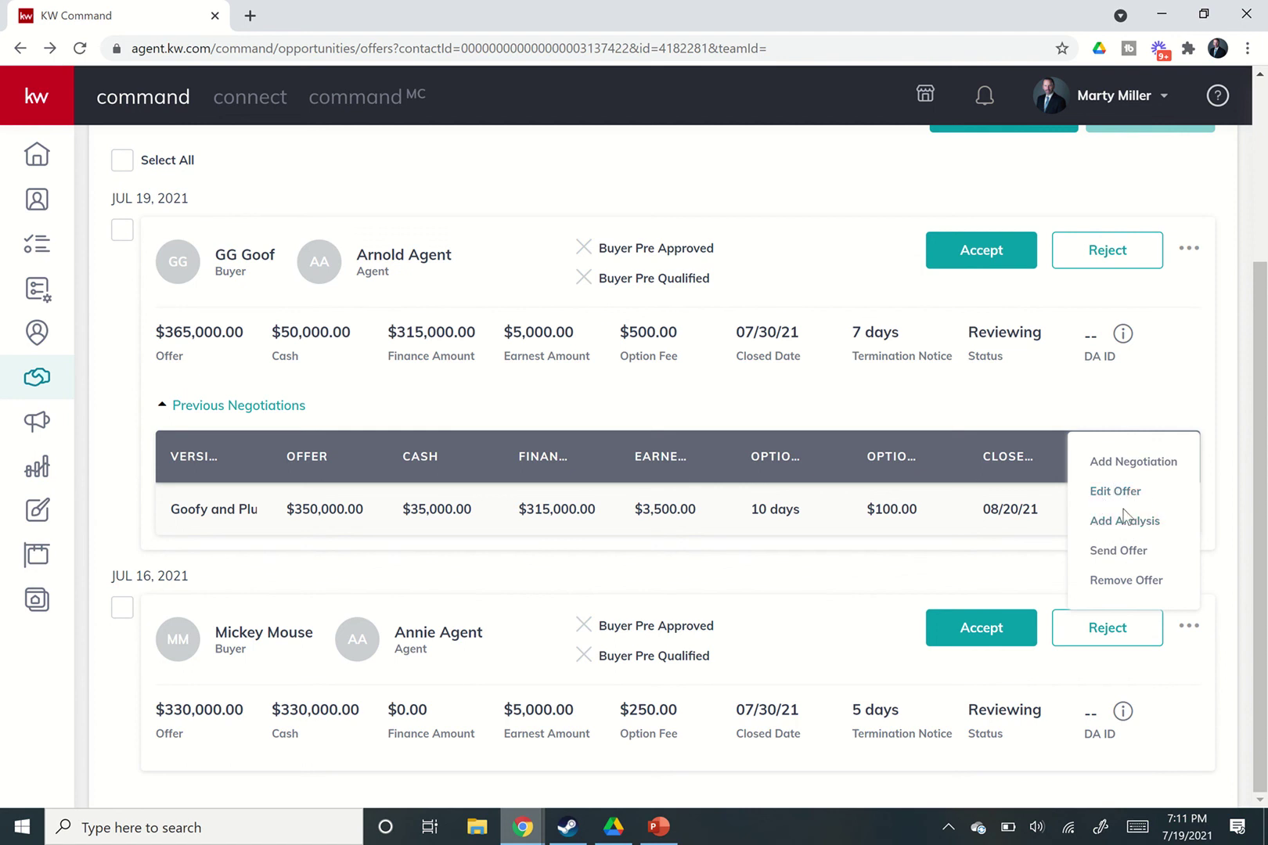
{"action": "left_click", "coordinate": [1109, 552]}
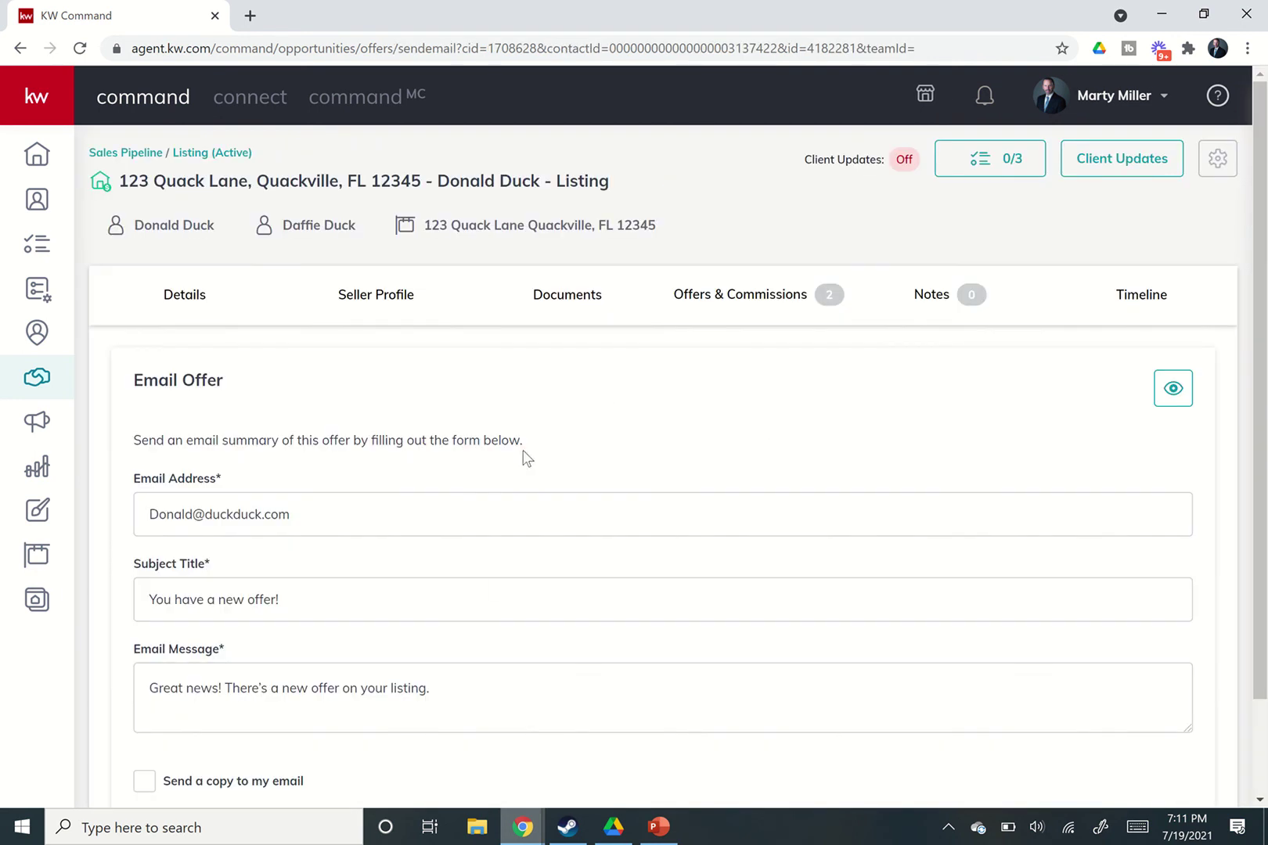
{"action": "scroll", "coordinate": [745, 552], "scroll_direction": "down", "scroll_amount": 2}
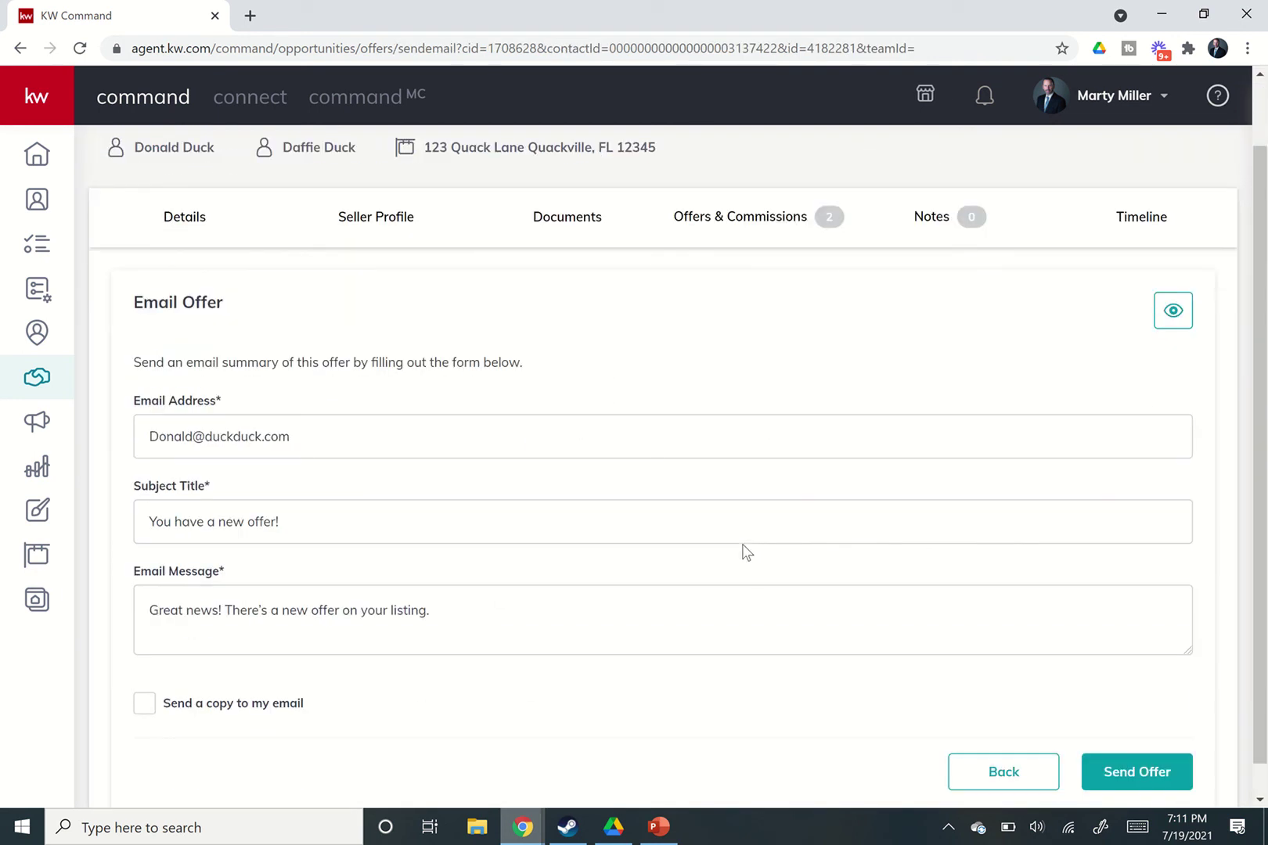
{"action": "scroll", "coordinate": [745, 553], "scroll_direction": "up", "scroll_amount": 1}
{"action": "scroll", "coordinate": [914, 668], "scroll_direction": "down", "scroll_amount": 2}
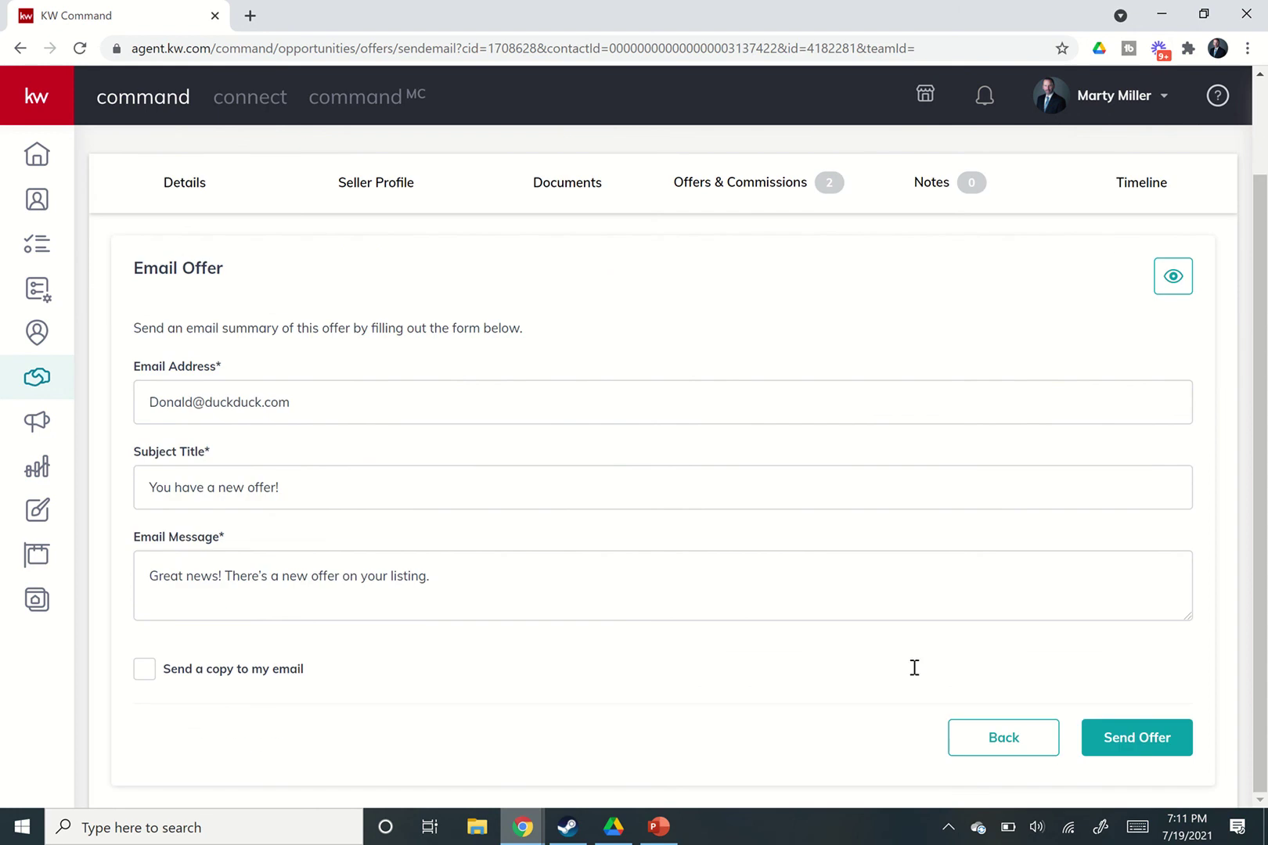
{"action": "left_click", "coordinate": [975, 742]}
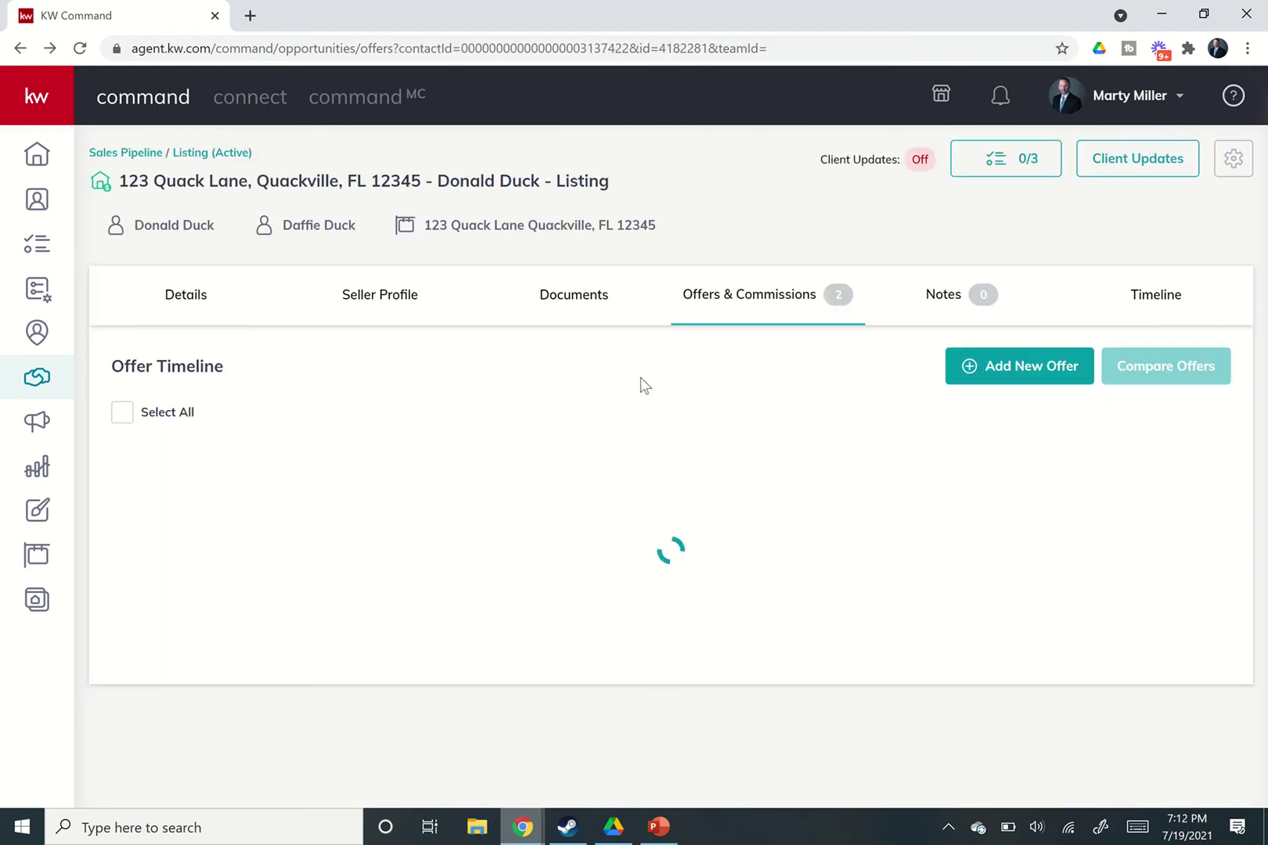
Remove the other buyer's offer from the timeline and confirm the deletion with Yes.
{"action": "scroll", "coordinate": [619, 518], "scroll_direction": "down", "scroll_amount": 2}
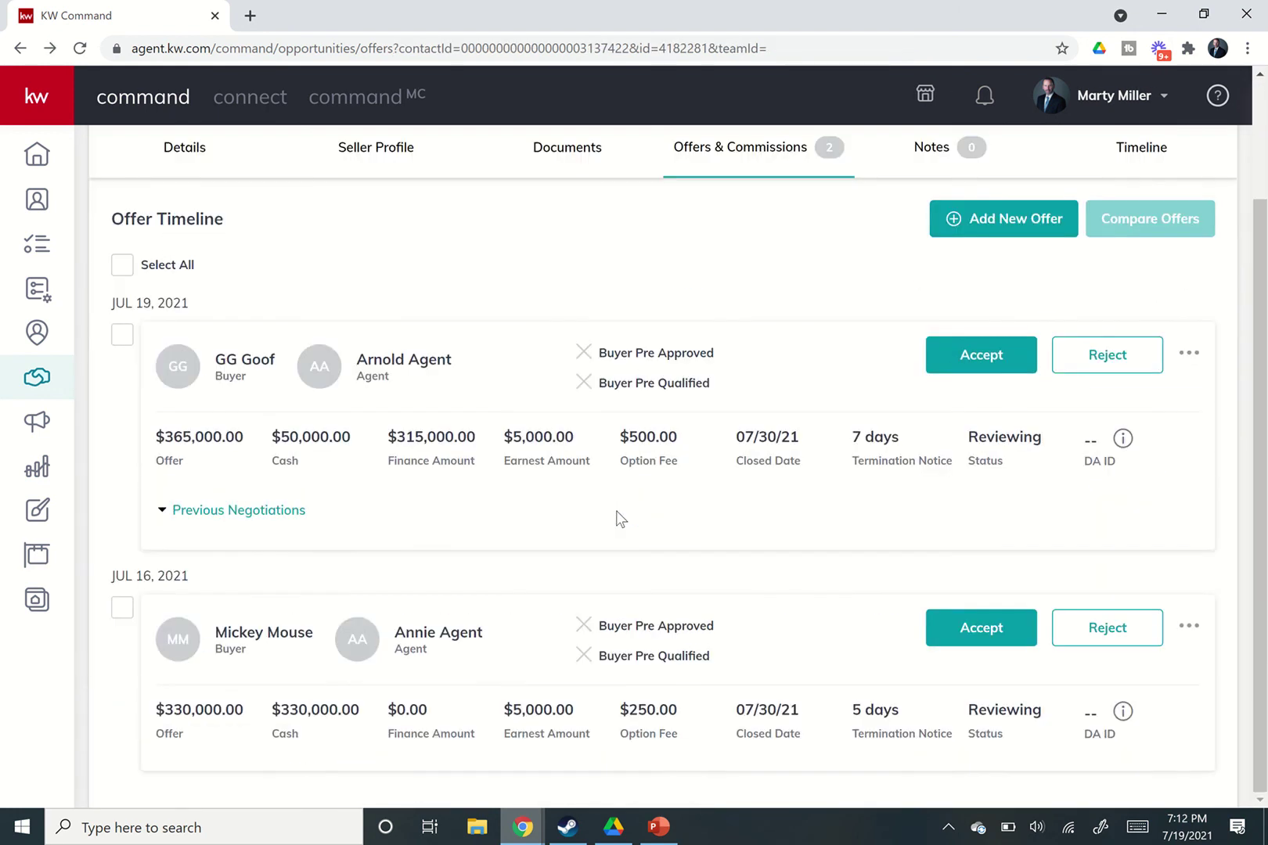
{"action": "left_click", "coordinate": [1185, 626]}
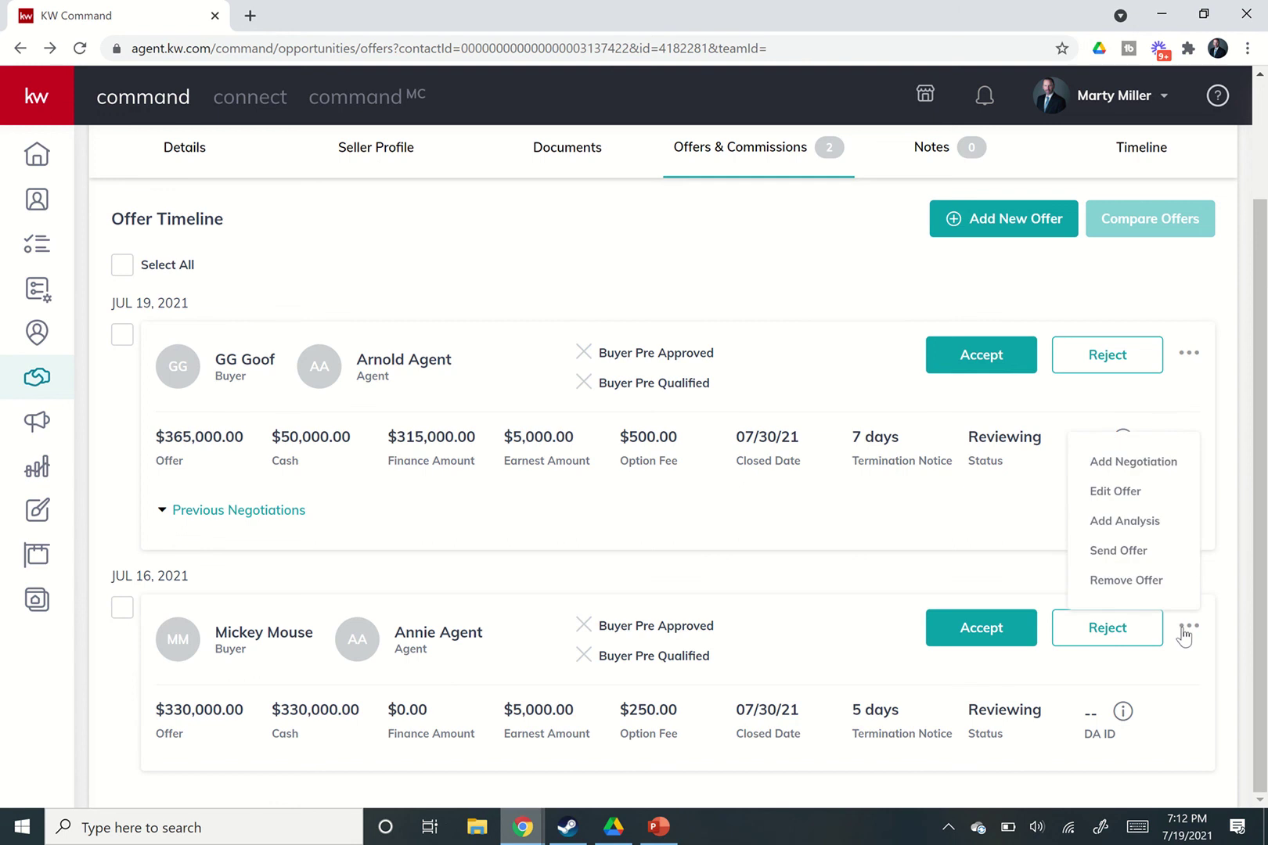
{"action": "left_click", "coordinate": [1126, 583]}
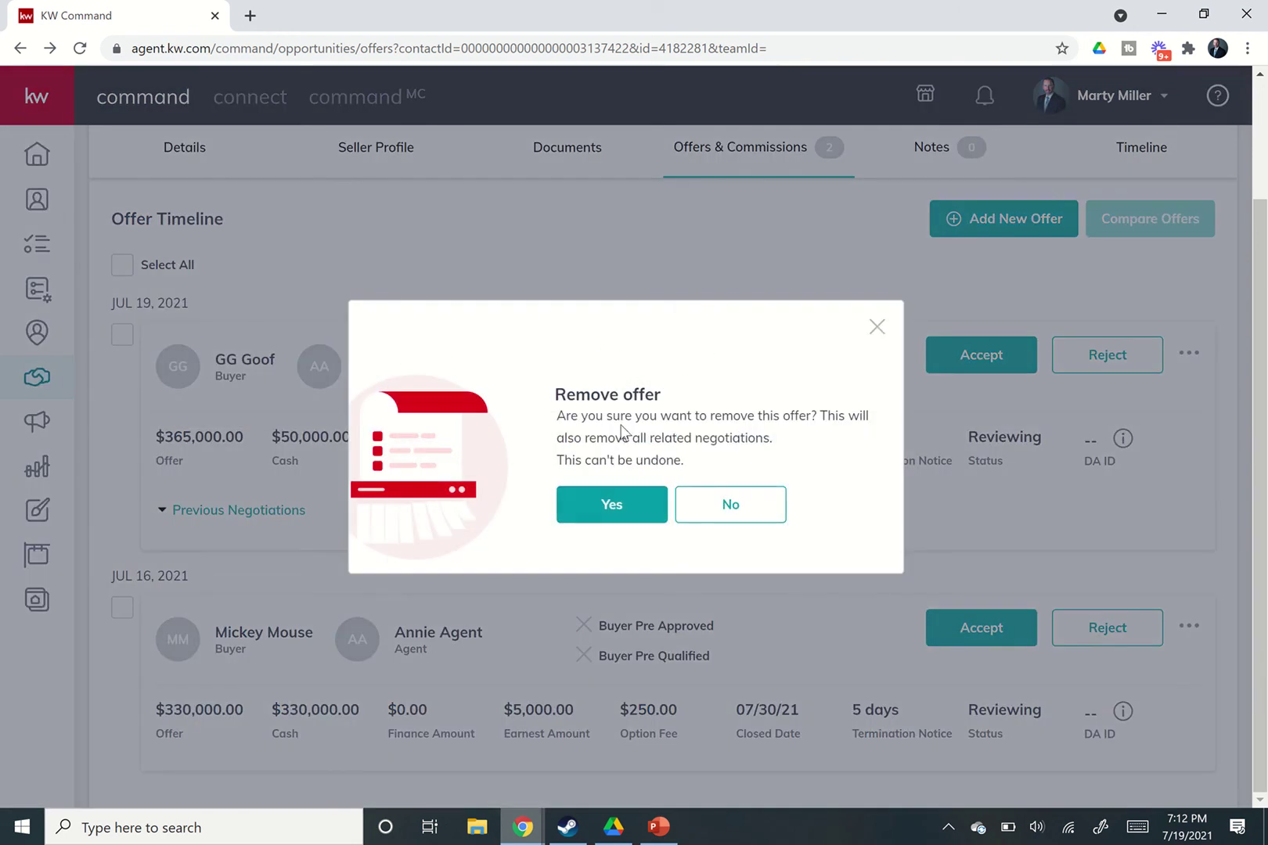
{"action": "left_click", "coordinate": [596, 520]}
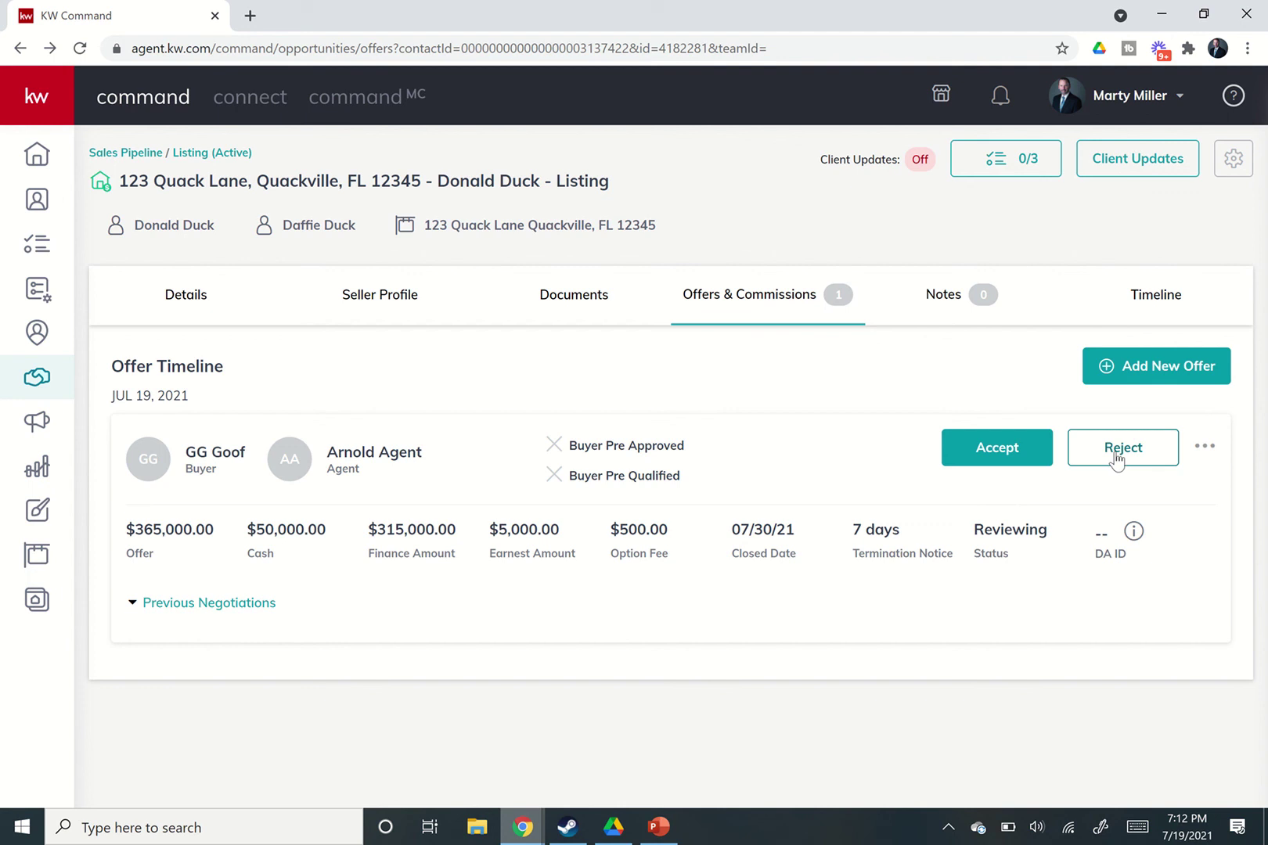
Accept the $365,000 offer, dismissing the change-response warning so it stays Accepted with commission Open.
{"action": "left_click", "coordinate": [997, 454]}
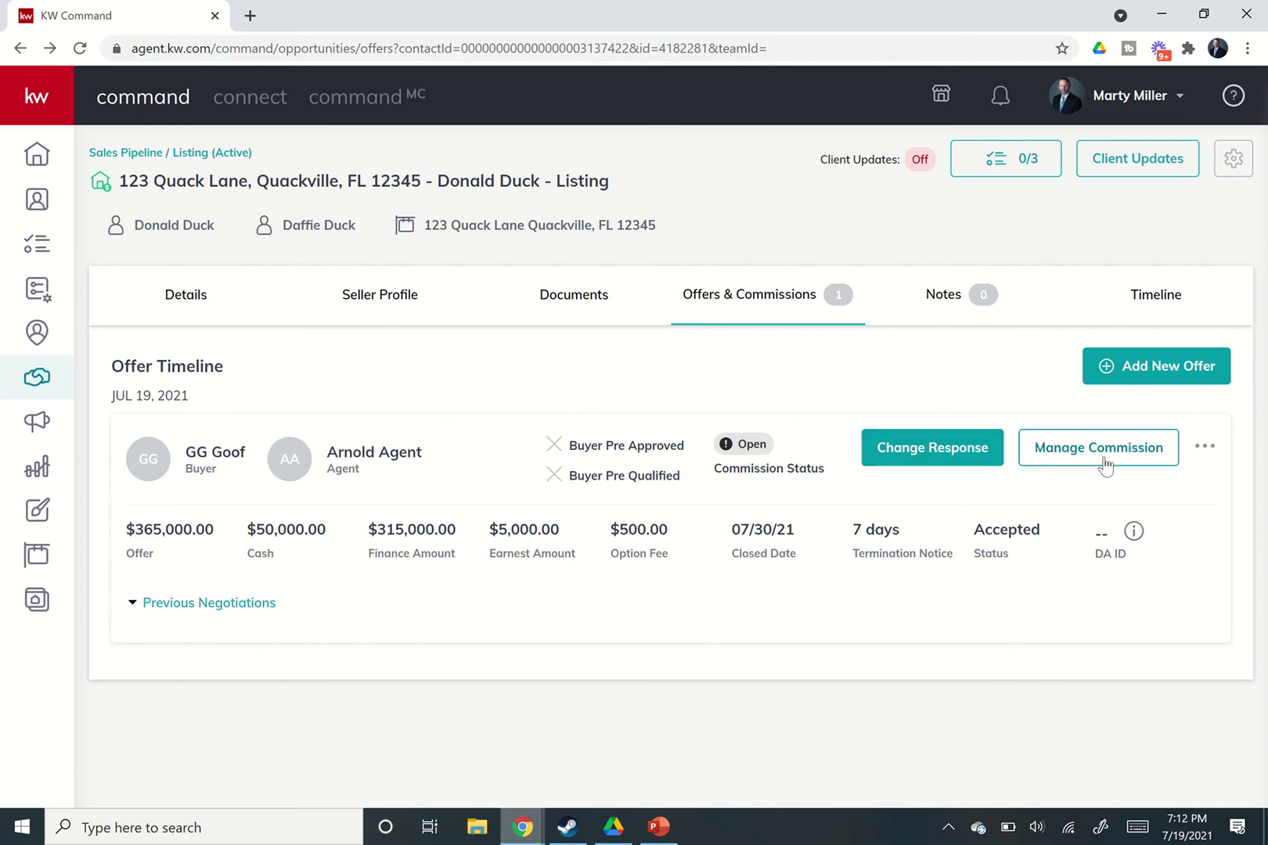
{"action": "left_click", "coordinate": [953, 454]}
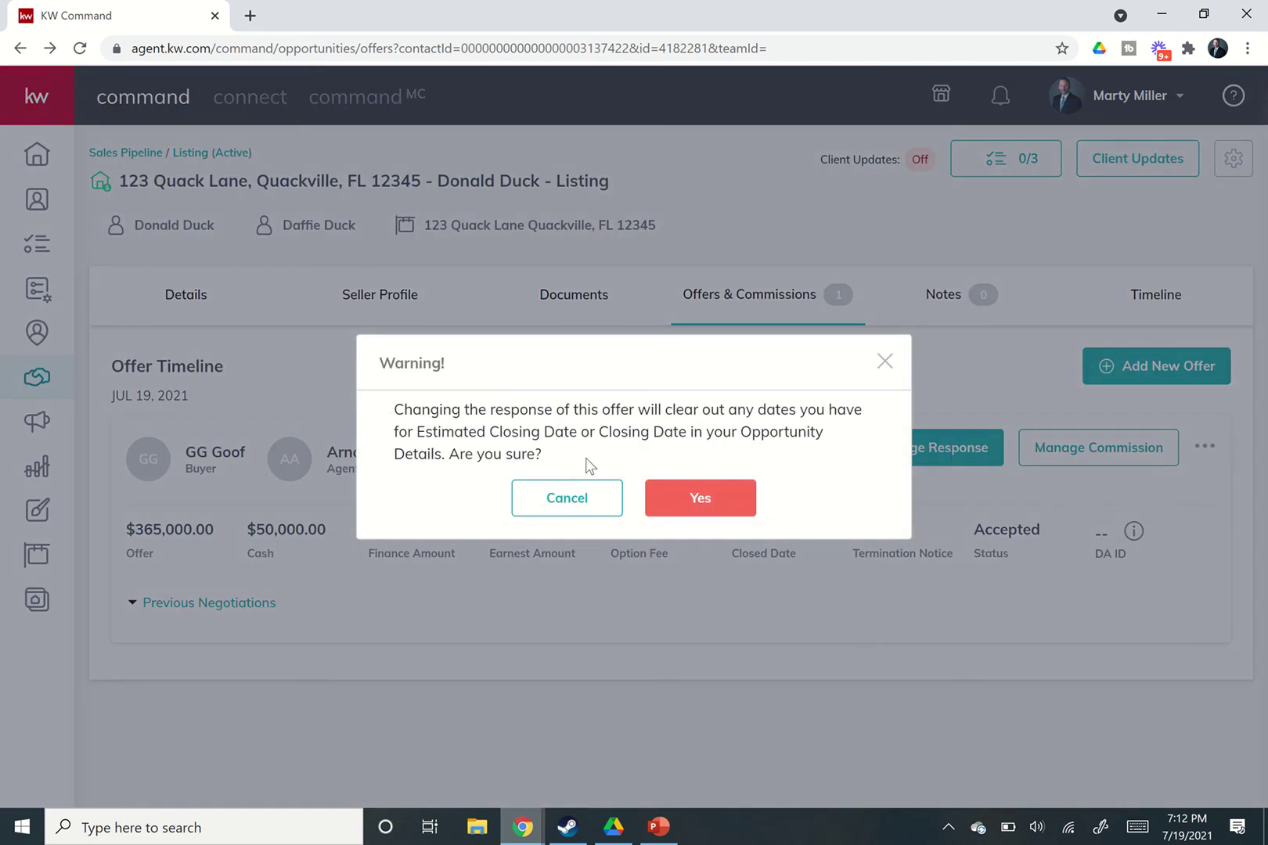
{"action": "left_click", "coordinate": [884, 362]}
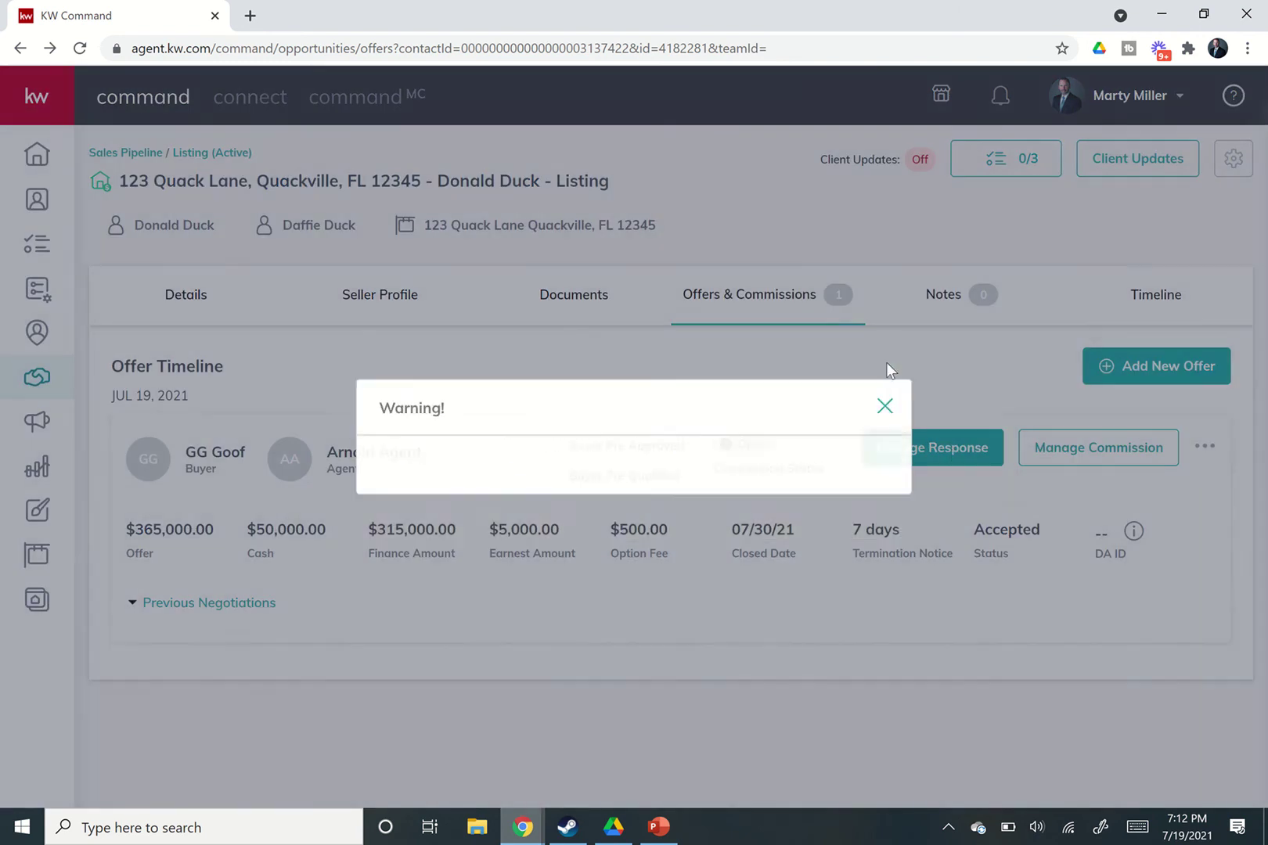